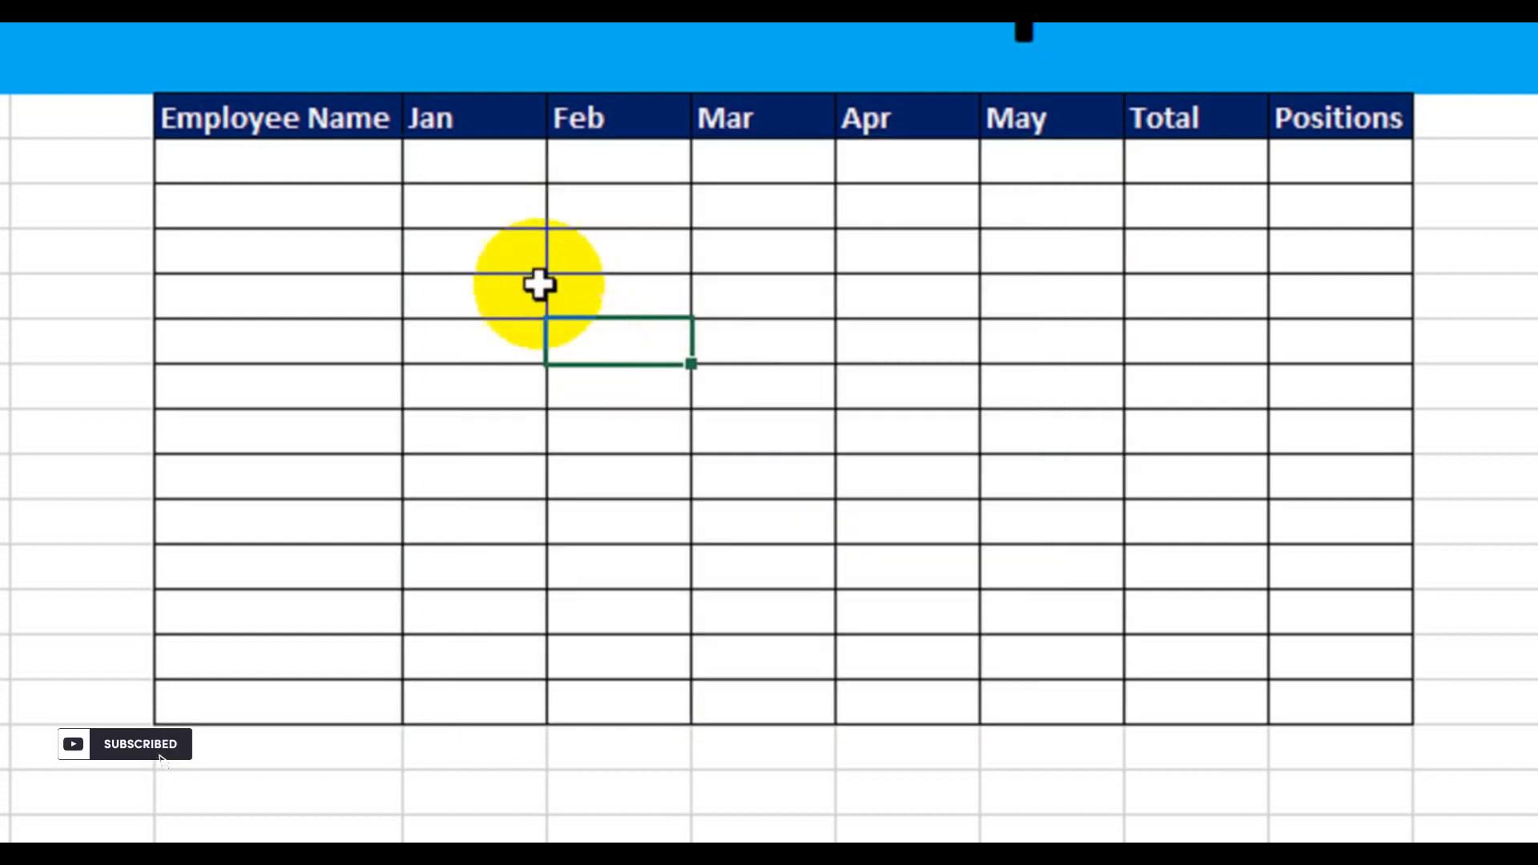
Fill all blank Jan to May cells (D6:H18) at once with the formula =RANDBETWEEN(500,1000).
drag(485, 197, 1023, 762)
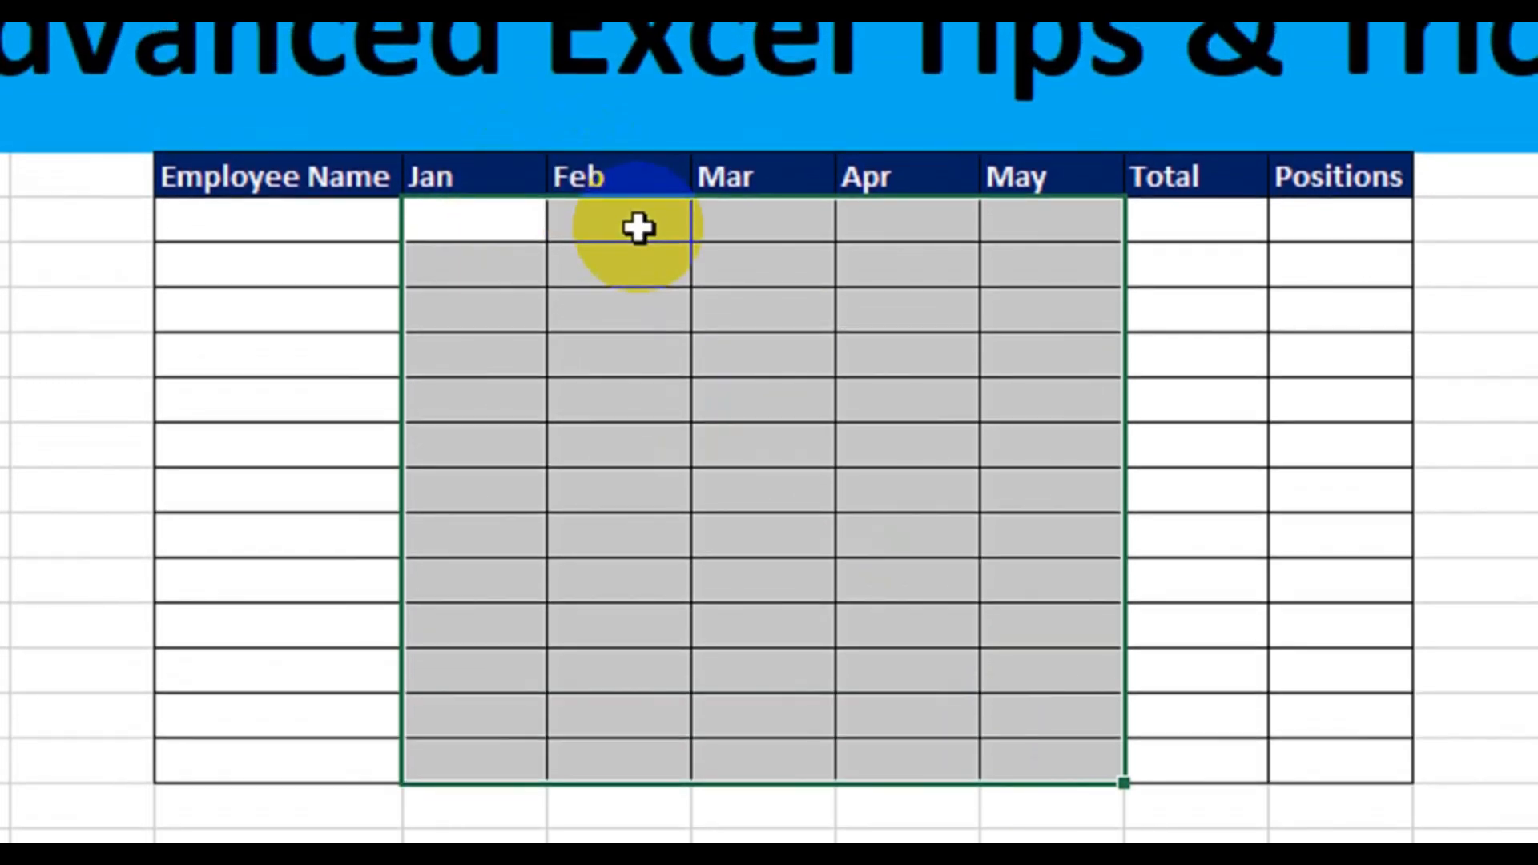
text(==rand)
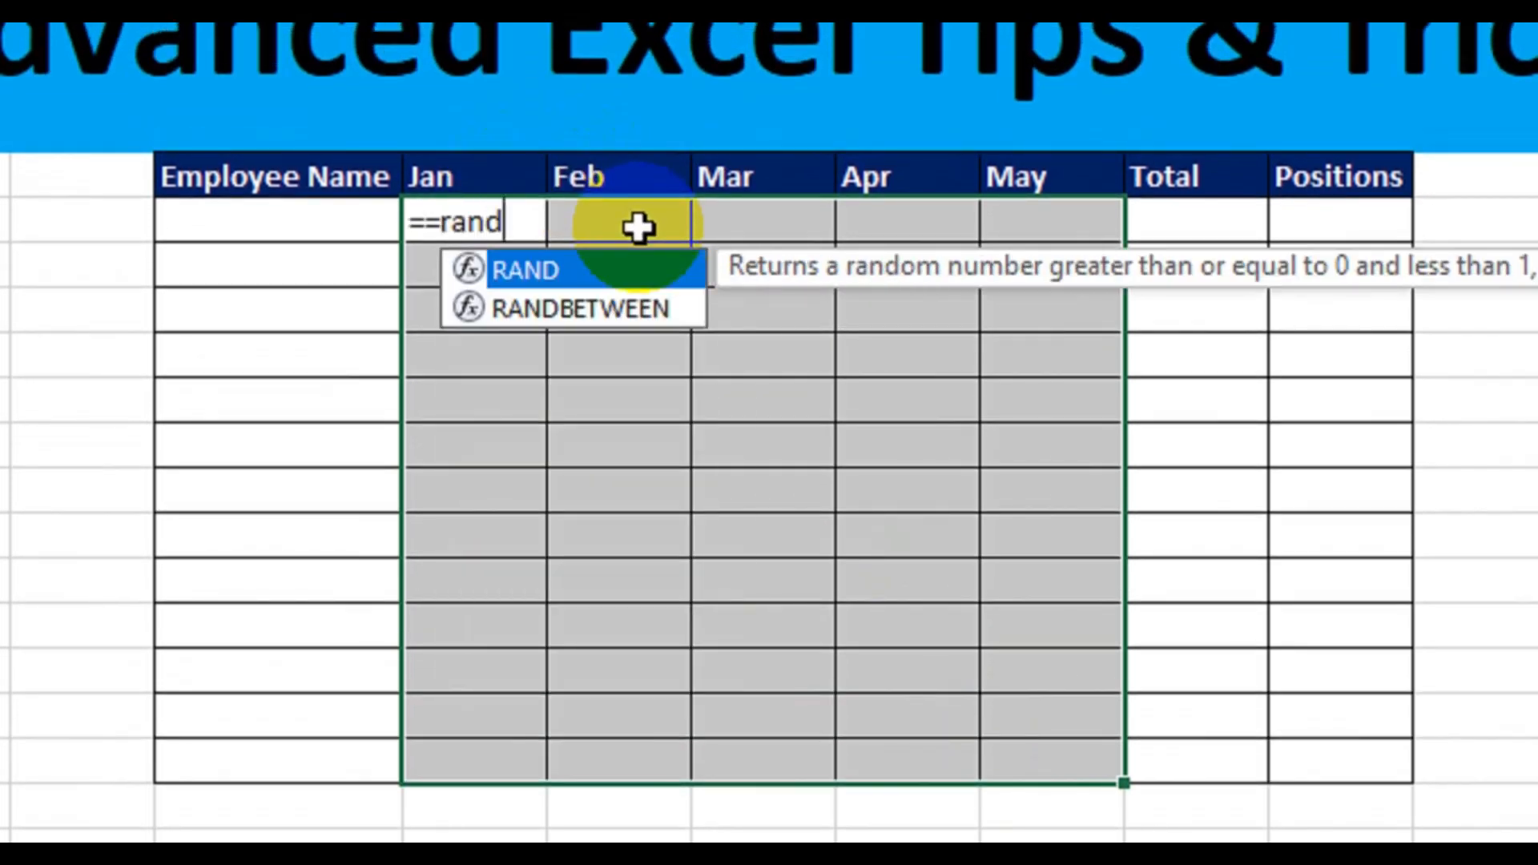
key(Down)
key(Tab)
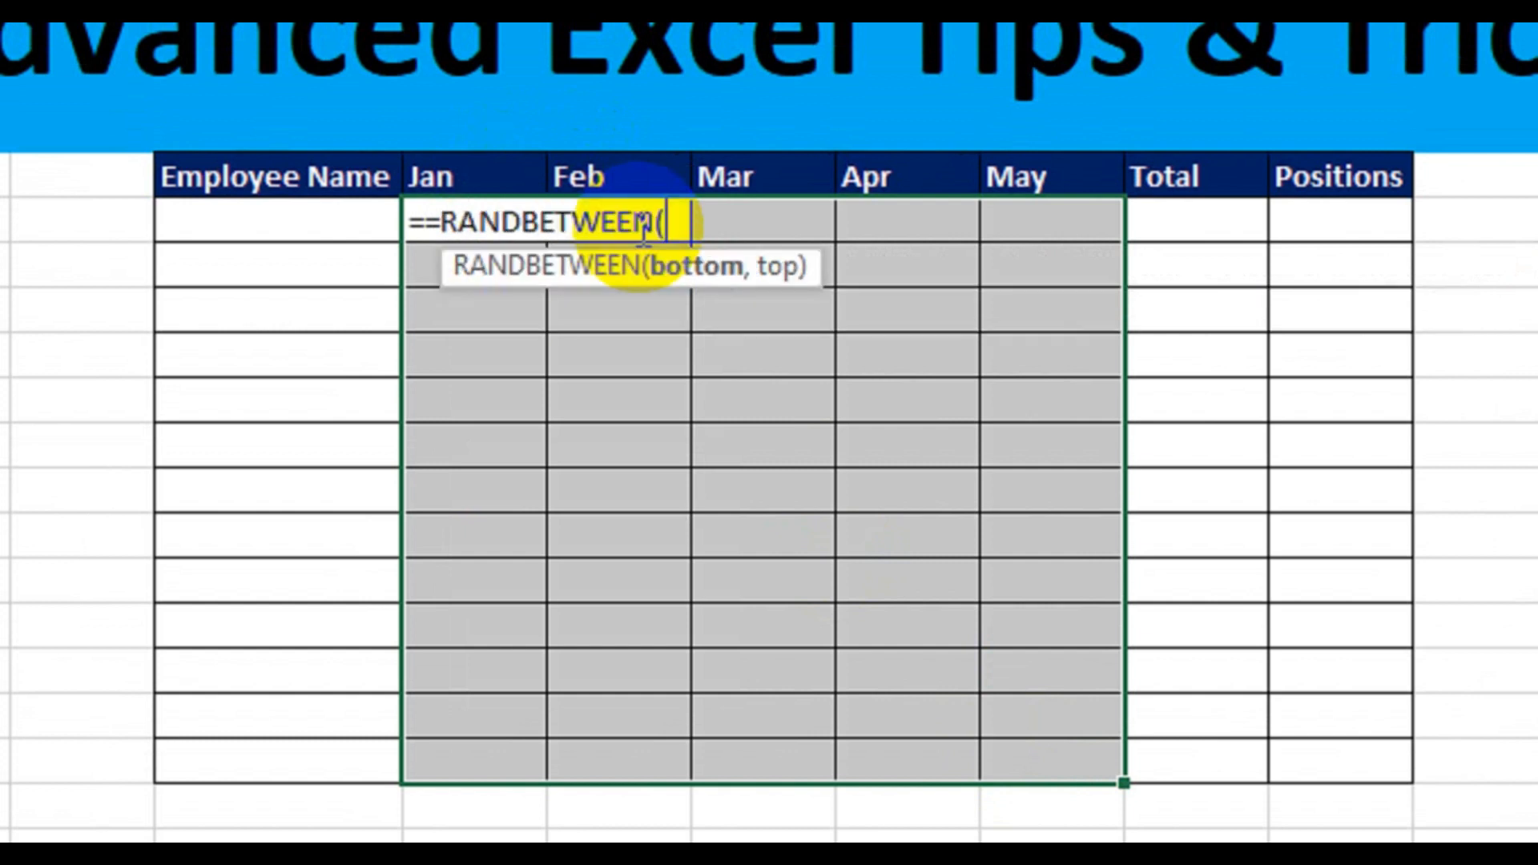
click(419, 225)
key(BackSpace)
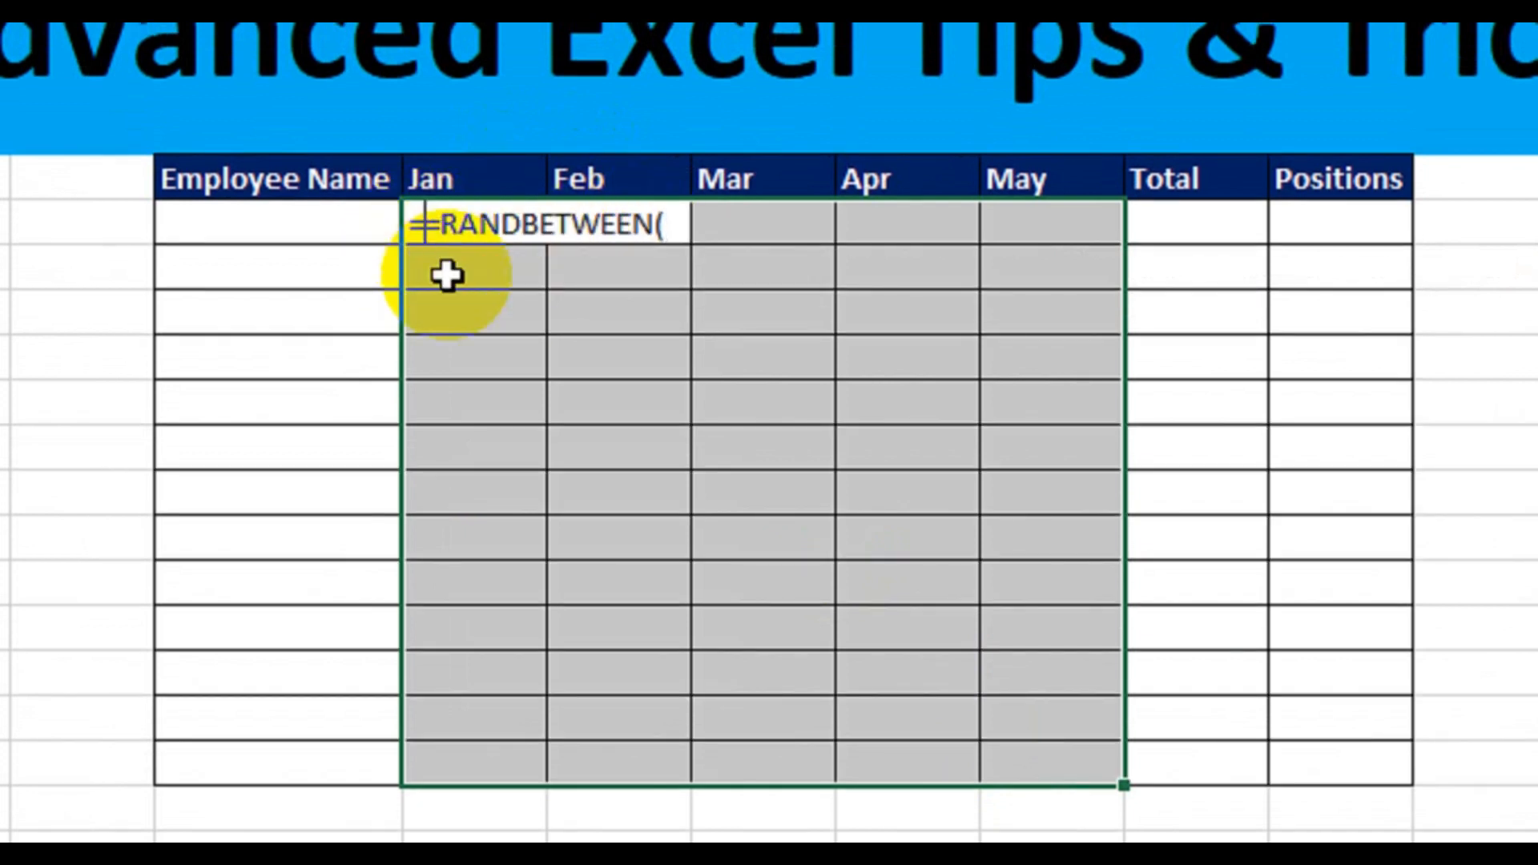
click(665, 224)
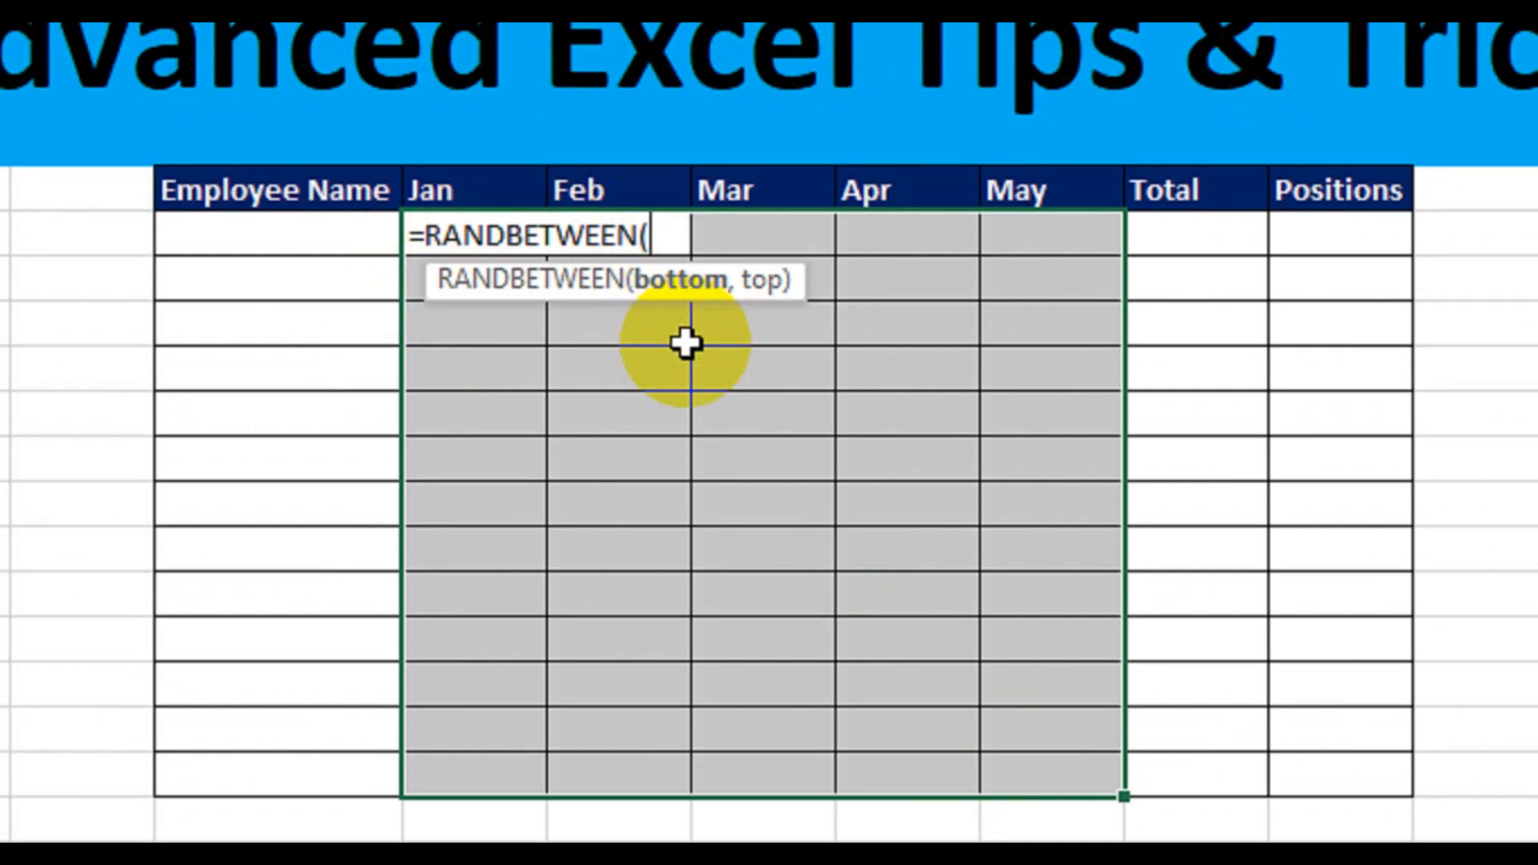
text(500)
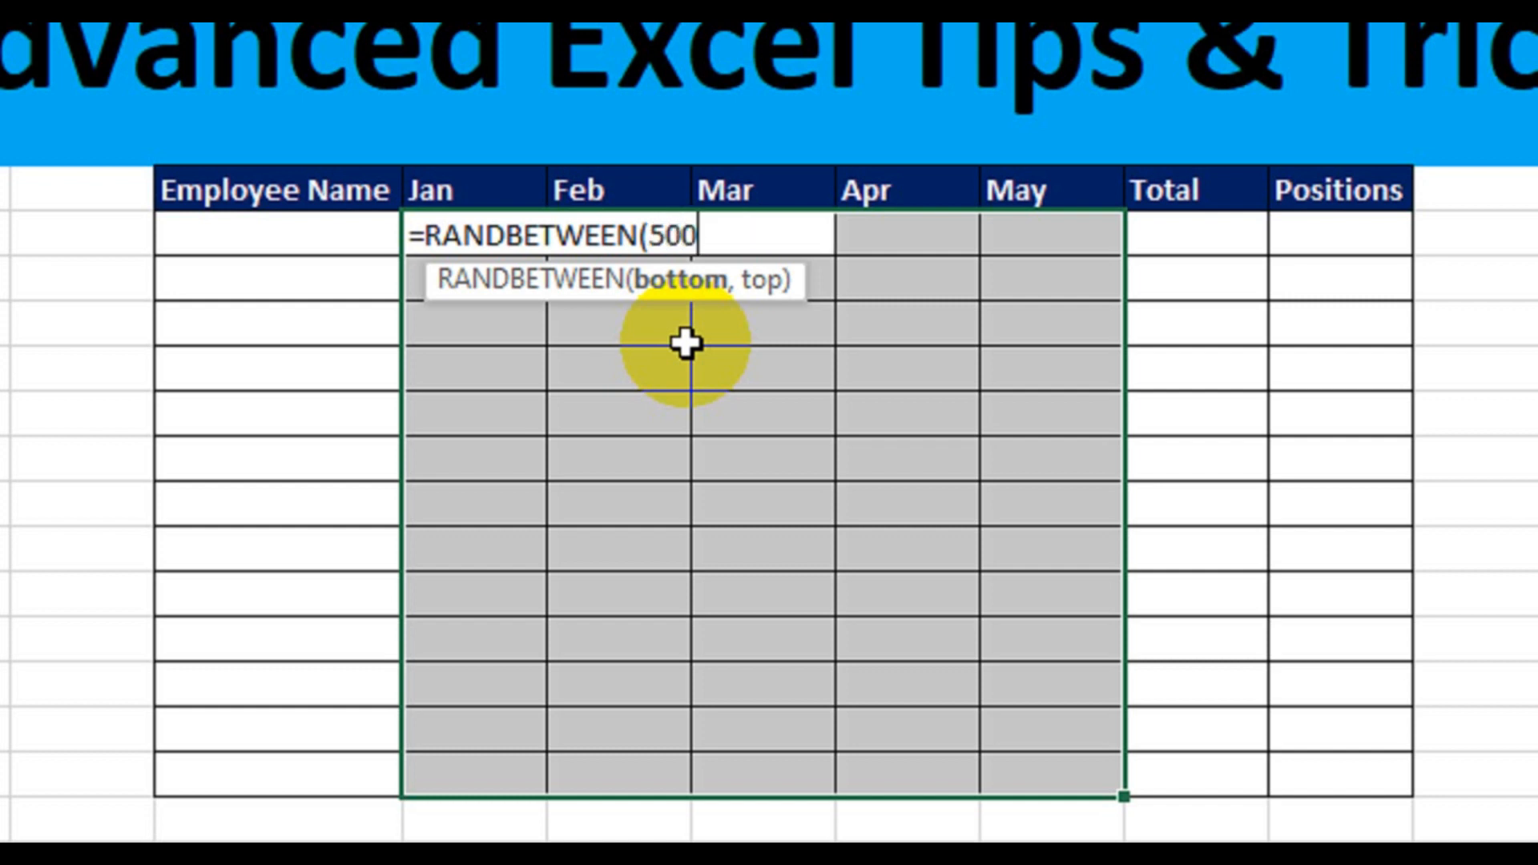
text(,)
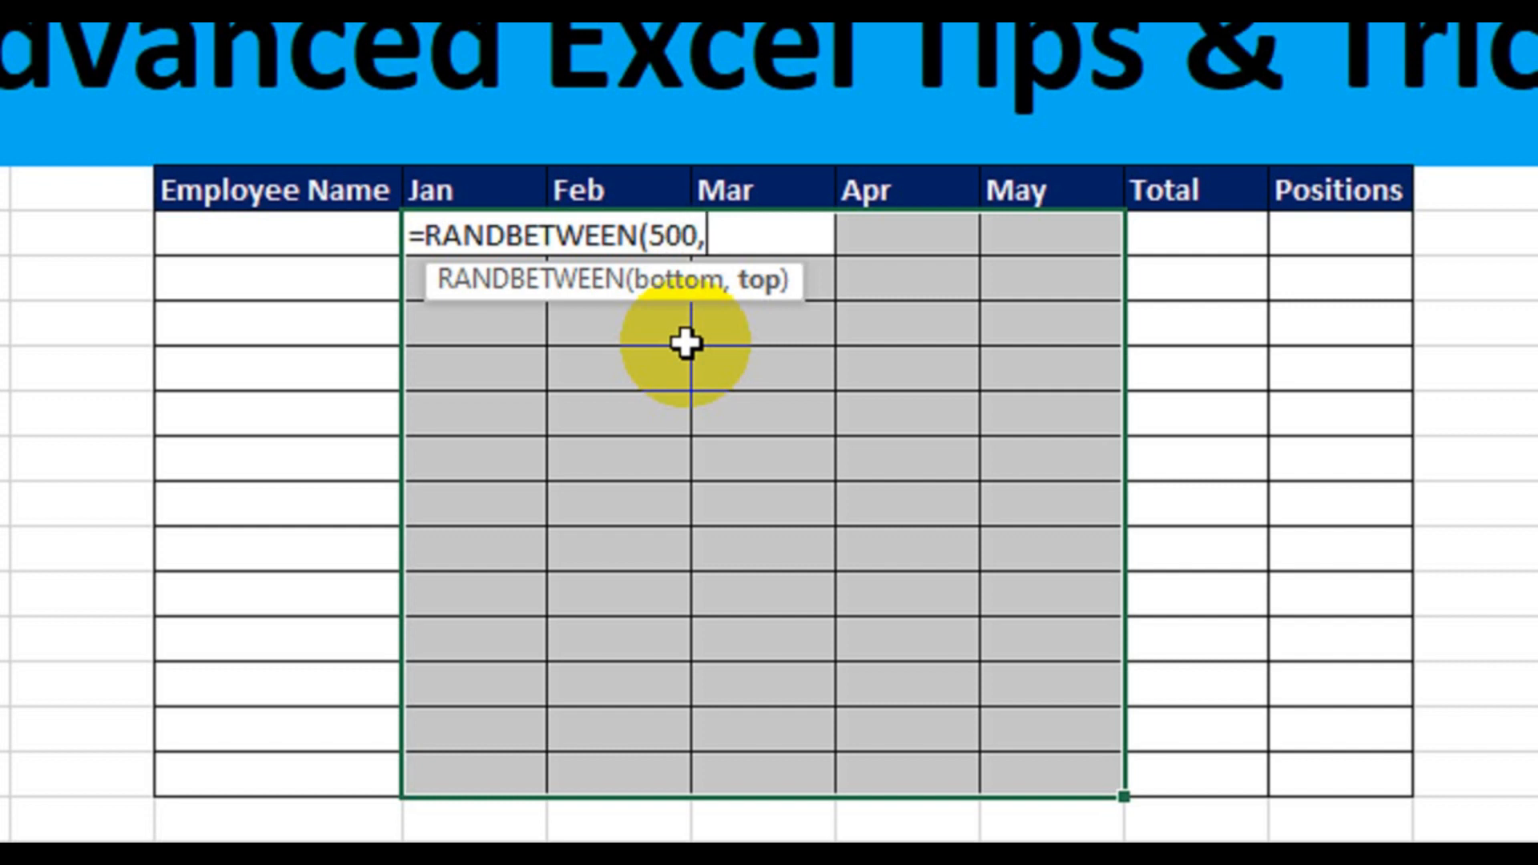
text(10000)
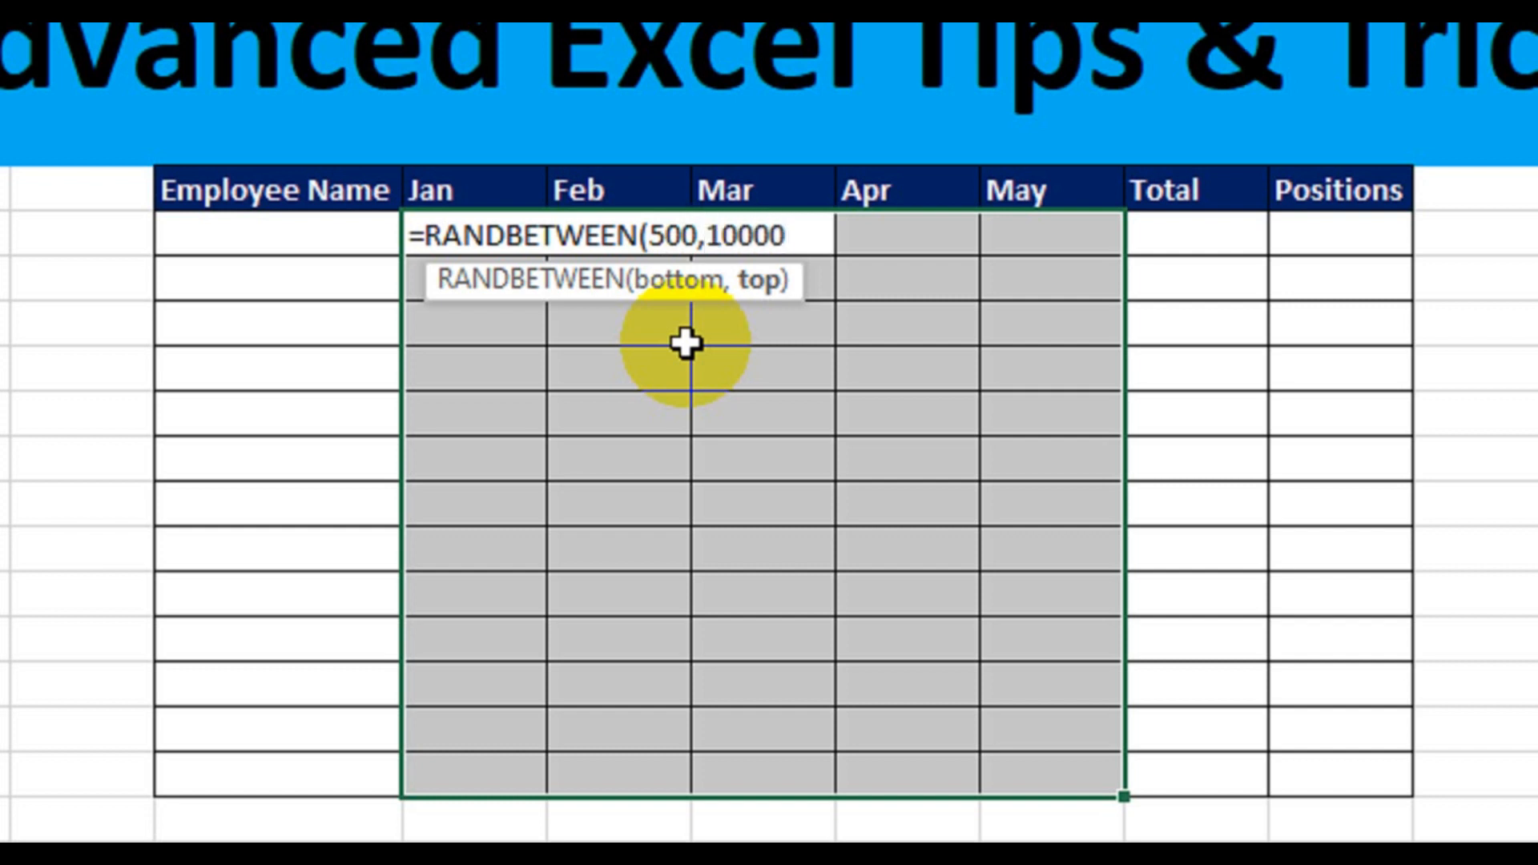
key(BackSpace)
text())
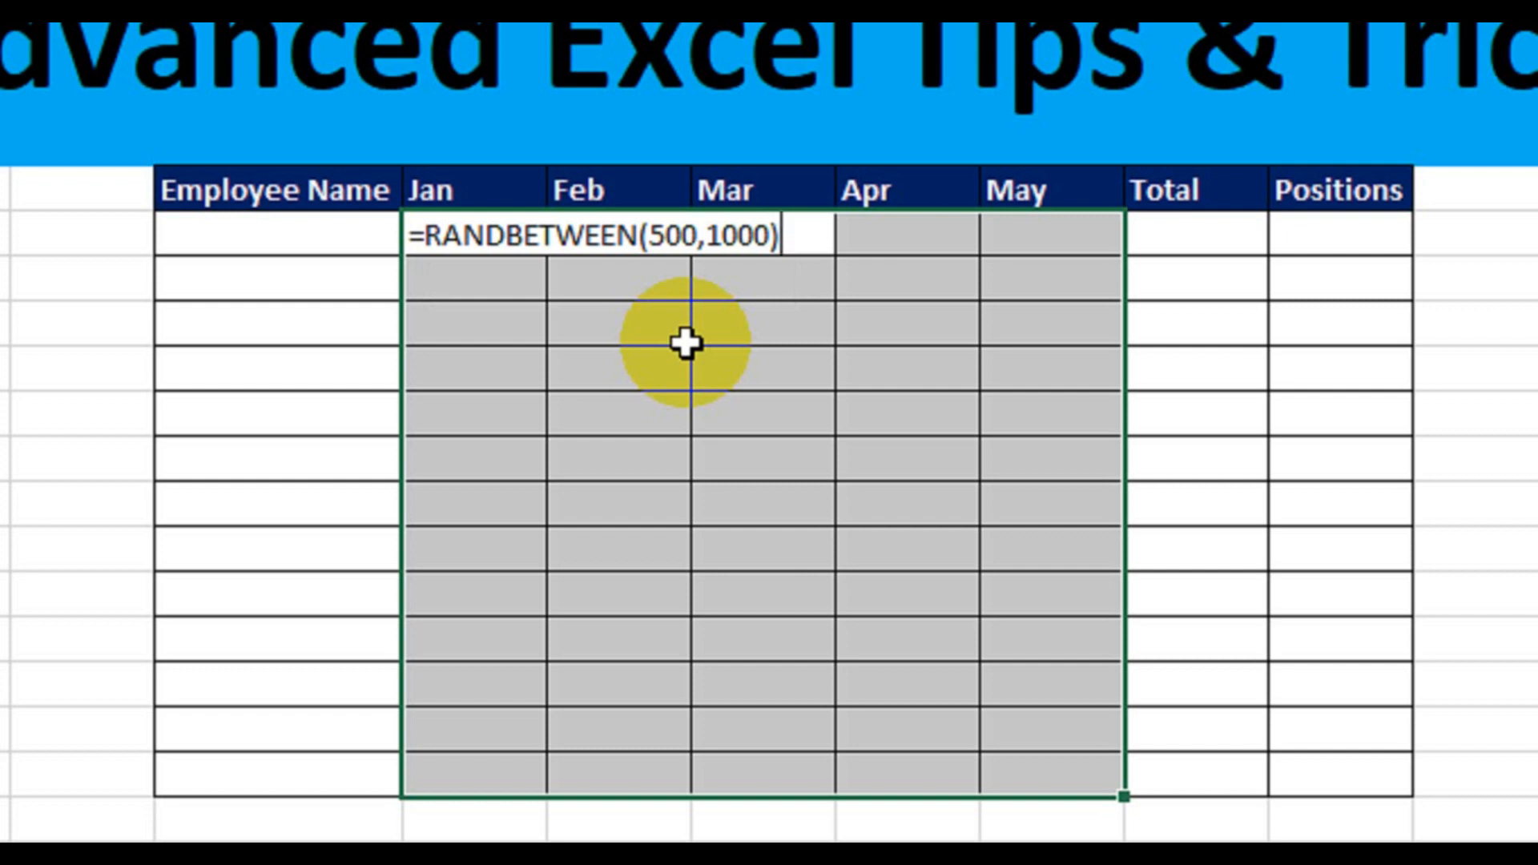
key(ctrl+Return)
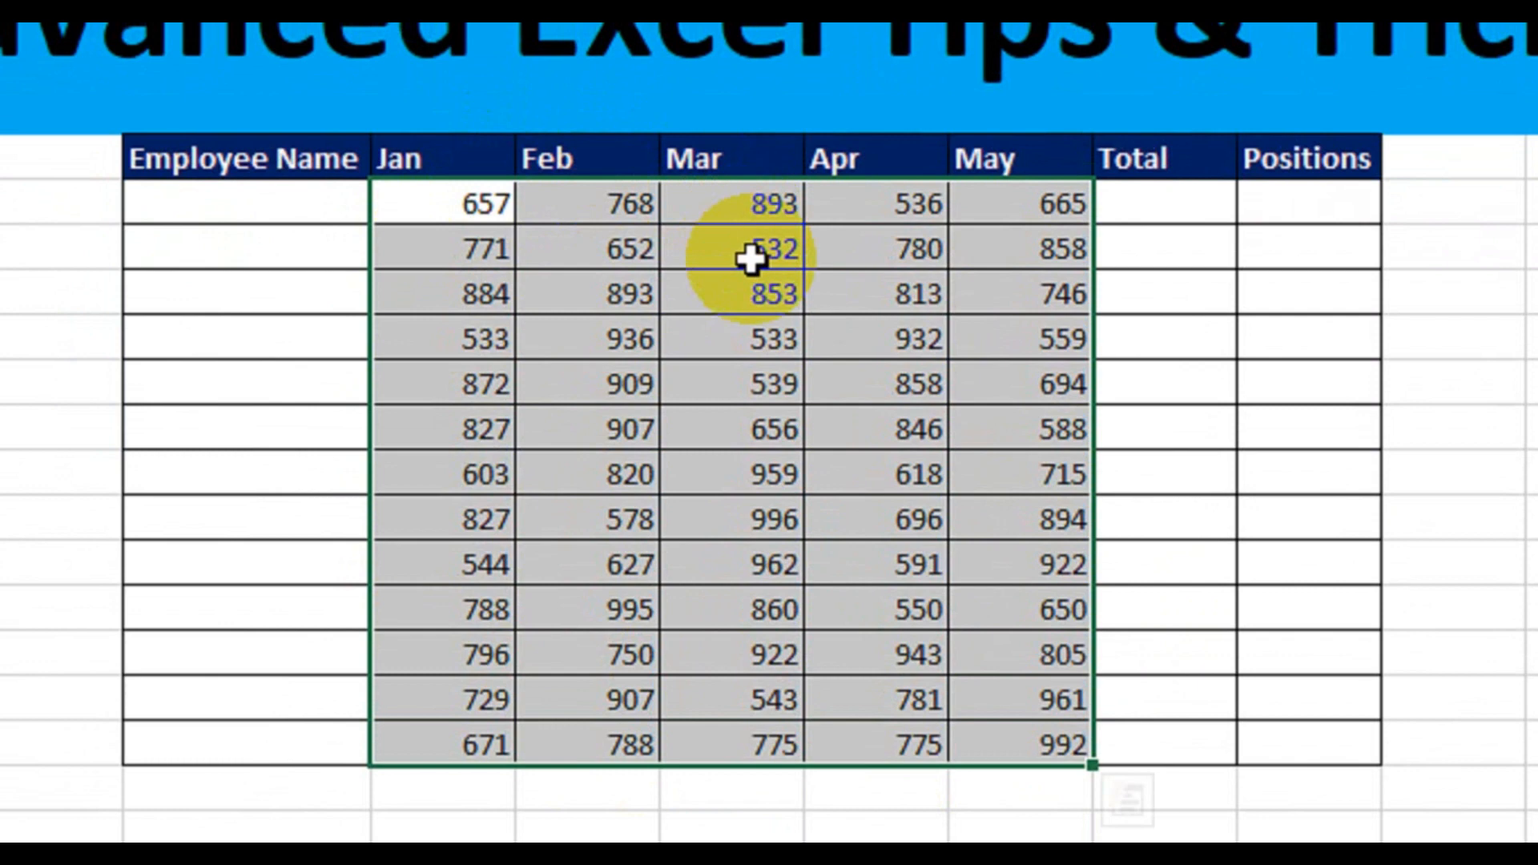
Replace the random-number formulas in the Jan to May cells with their static values using Paste Special, Values.
key(ctrl+c)
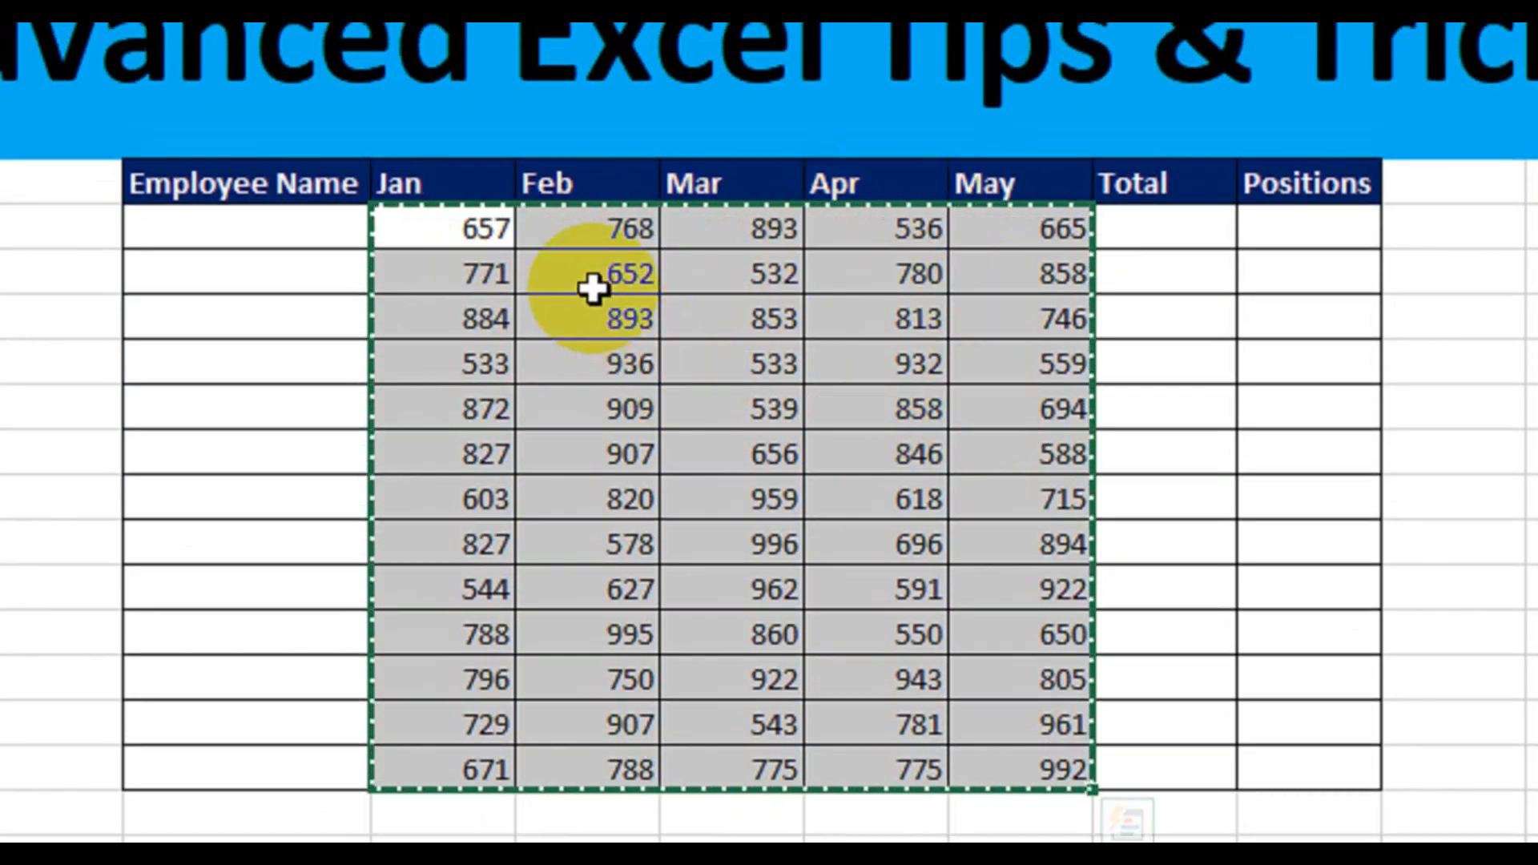
right_click(596, 265)
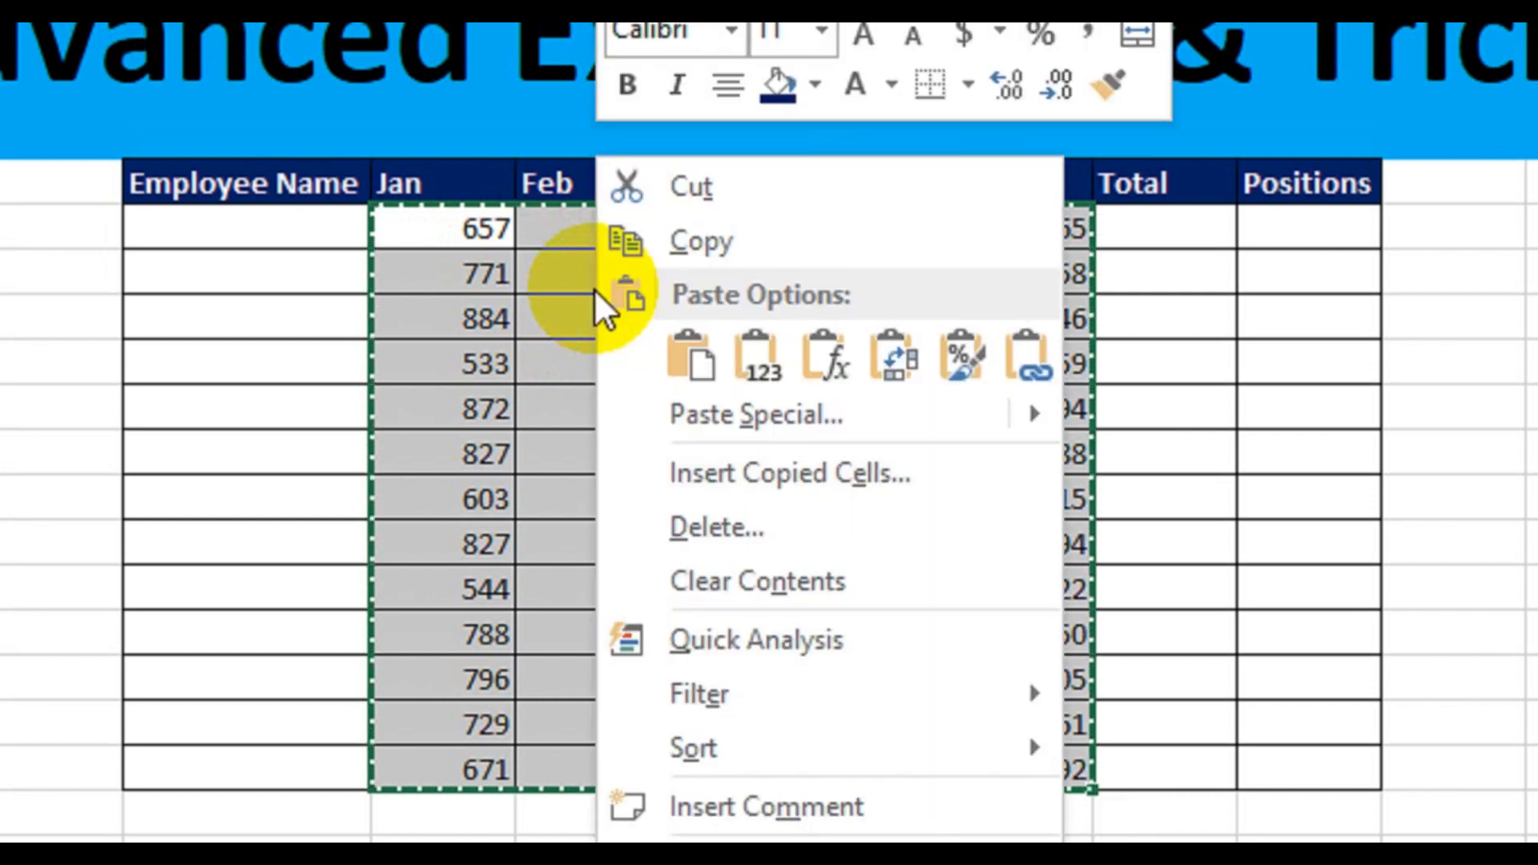
click(790, 412)
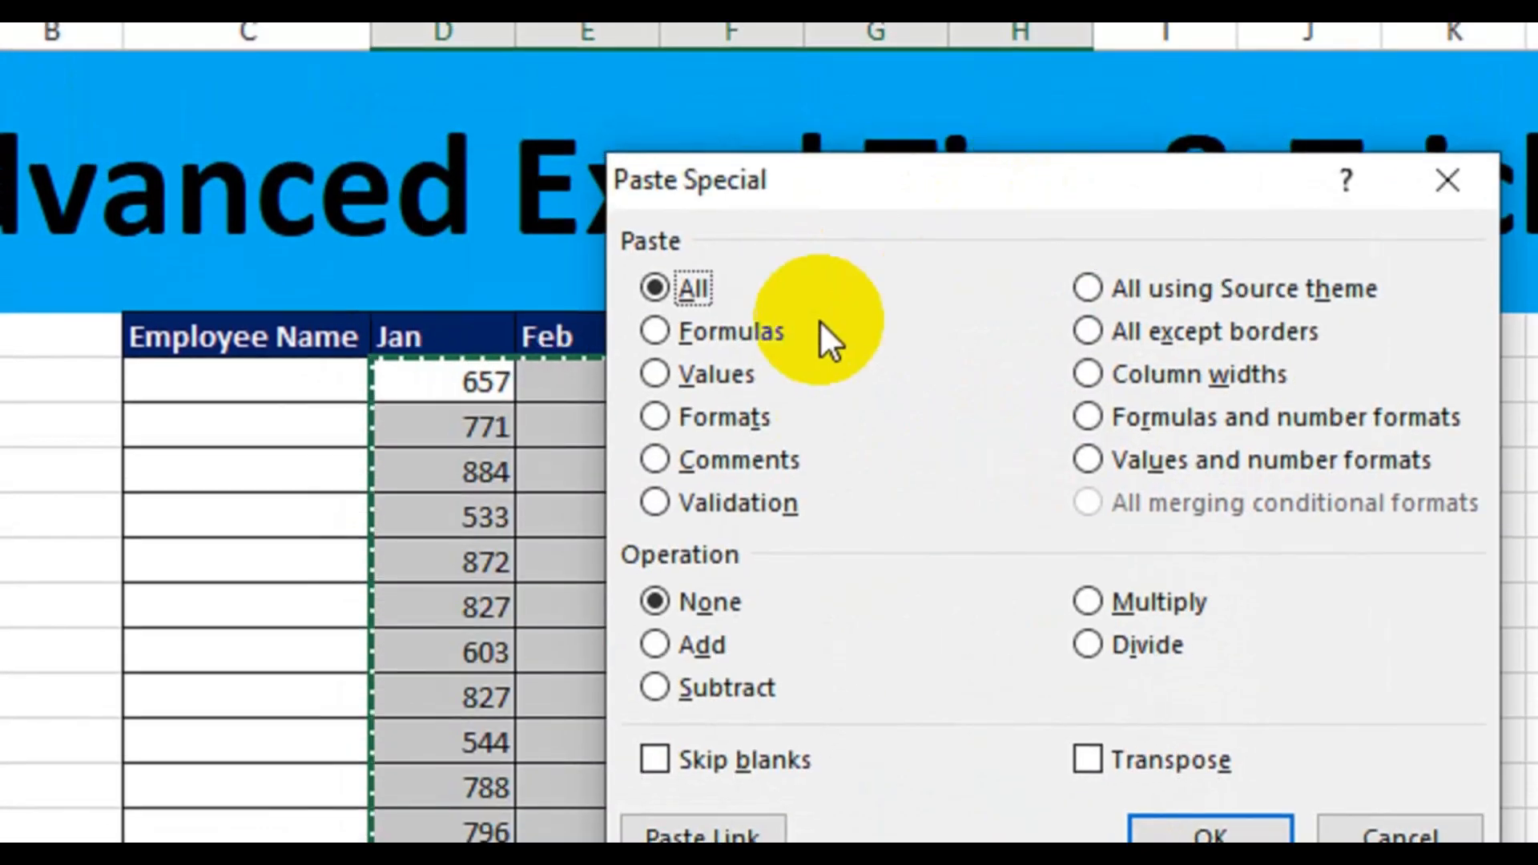
click(699, 375)
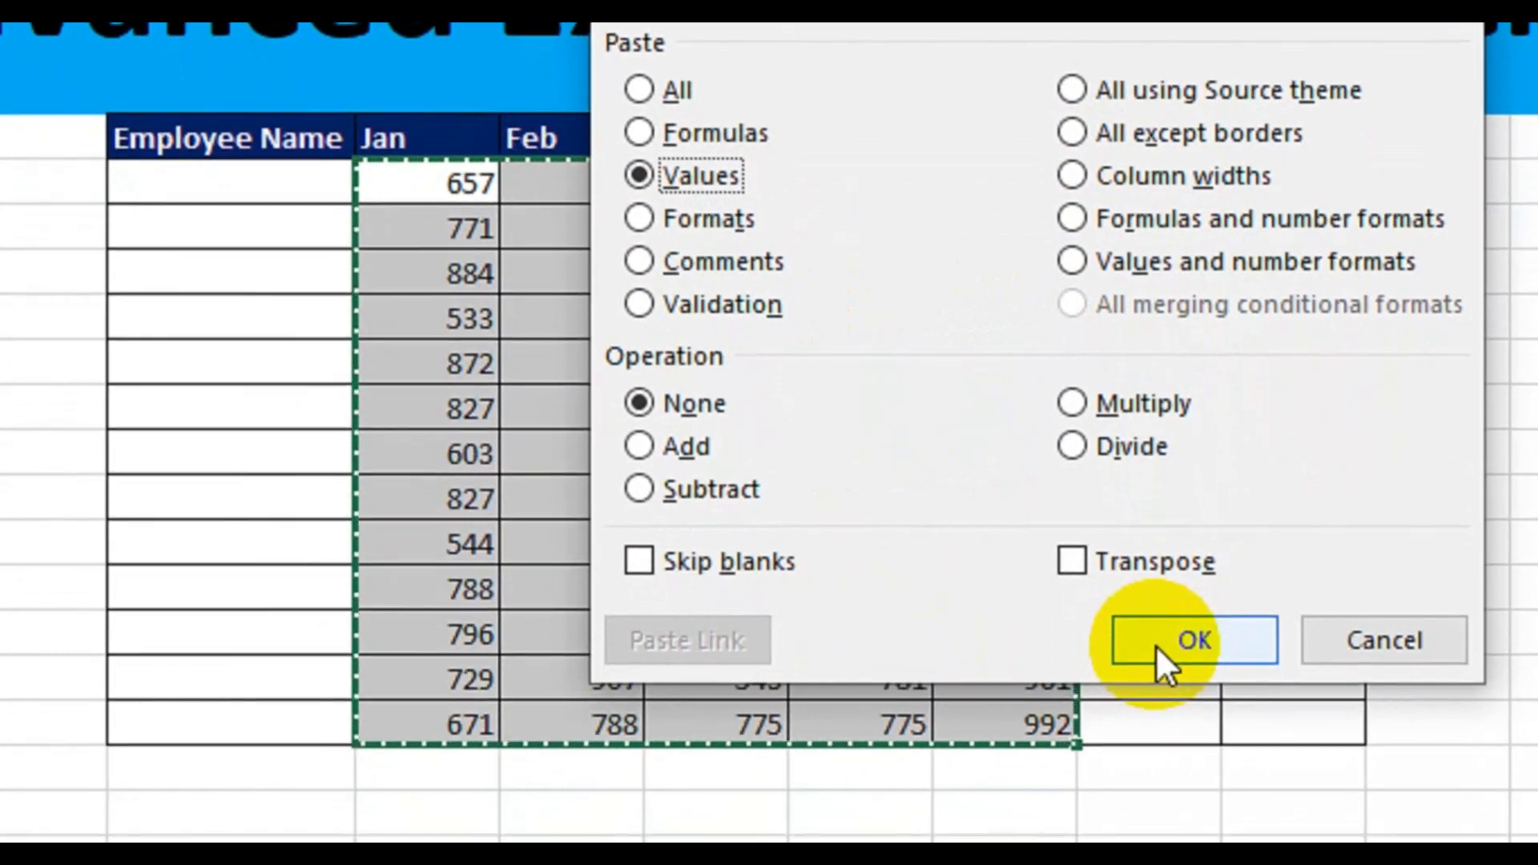
click(1210, 784)
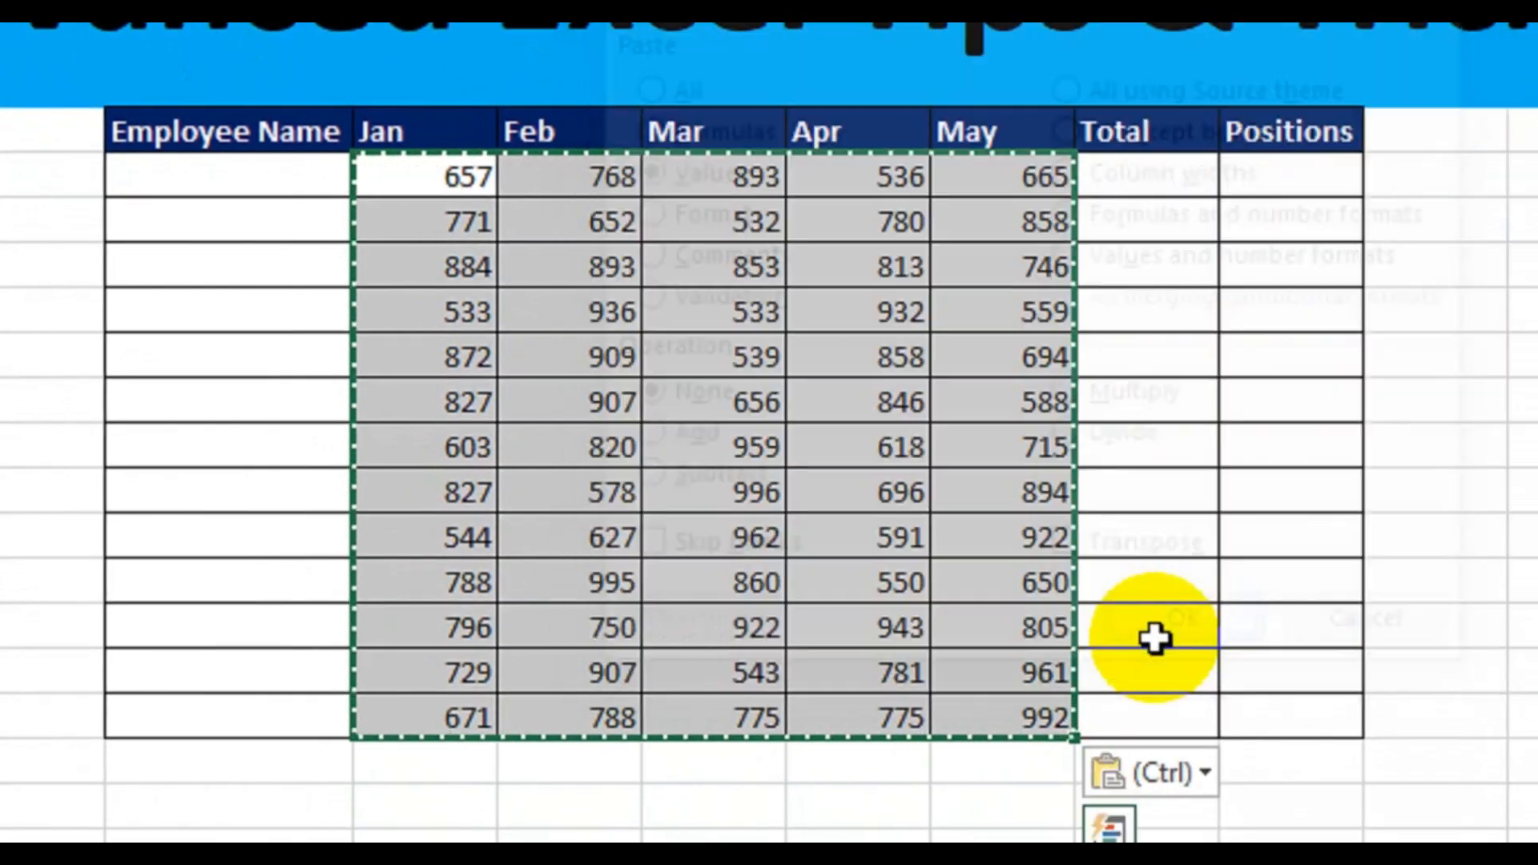
double_click(1141, 536)
click(1155, 622)
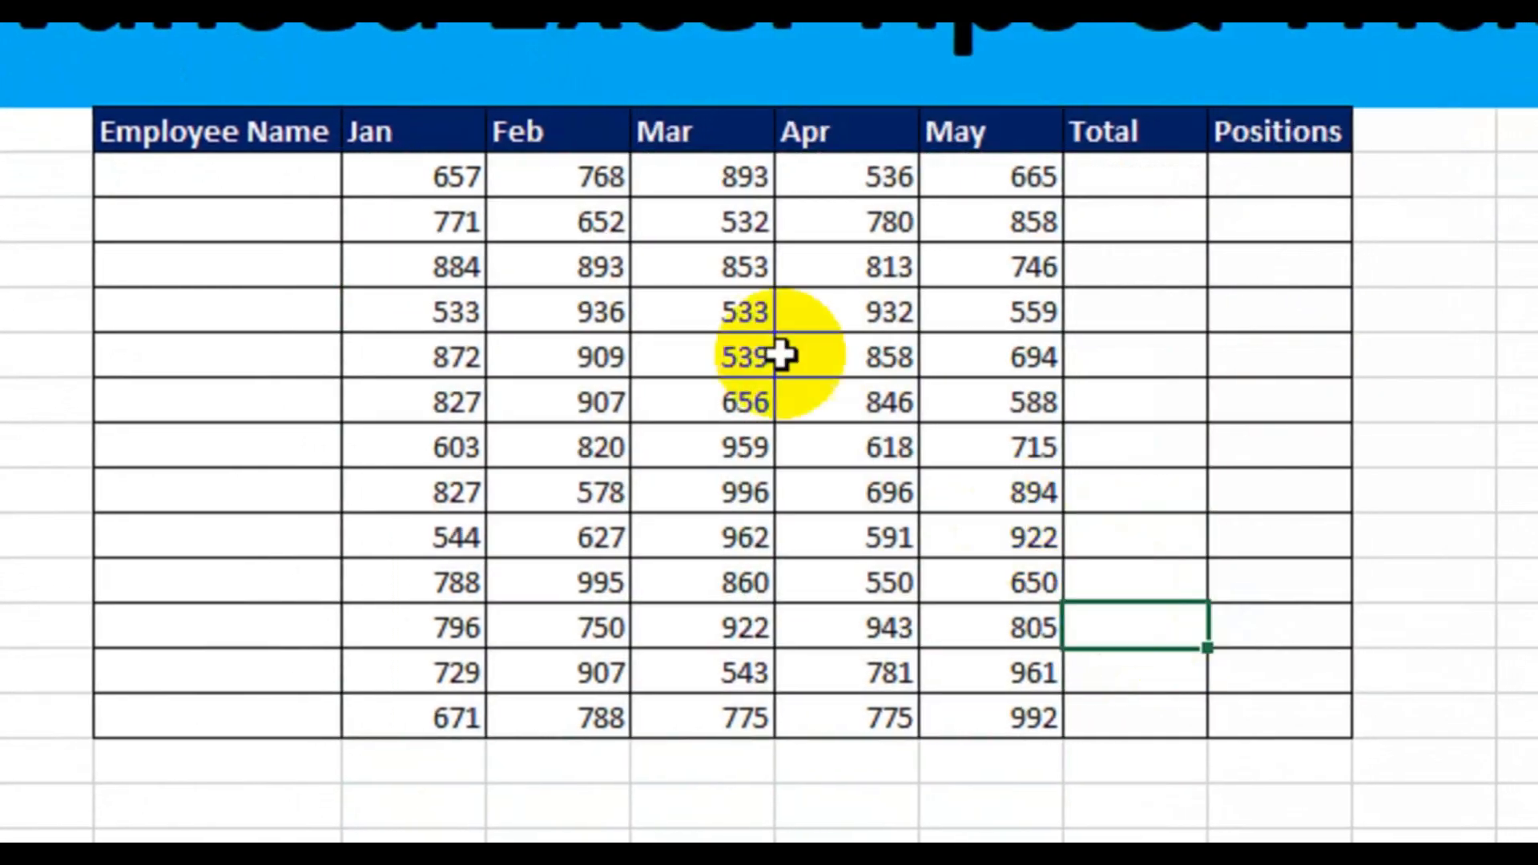
Check individual Jan to May cells to see whether they contain plain values instead of formulas.
click(424, 200)
click(970, 194)
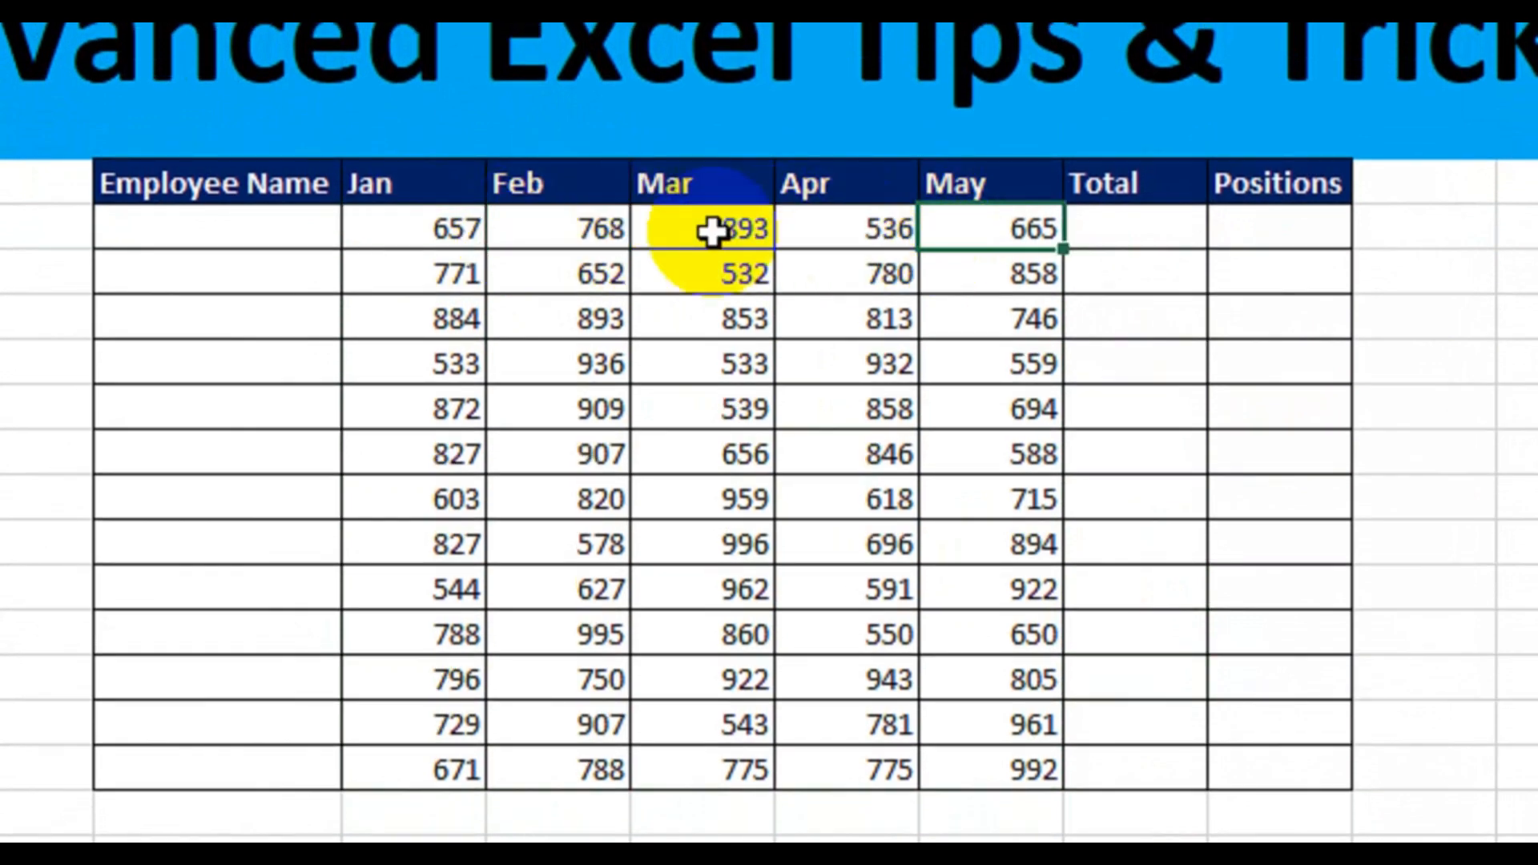
click(557, 193)
click(711, 233)
click(897, 240)
click(934, 240)
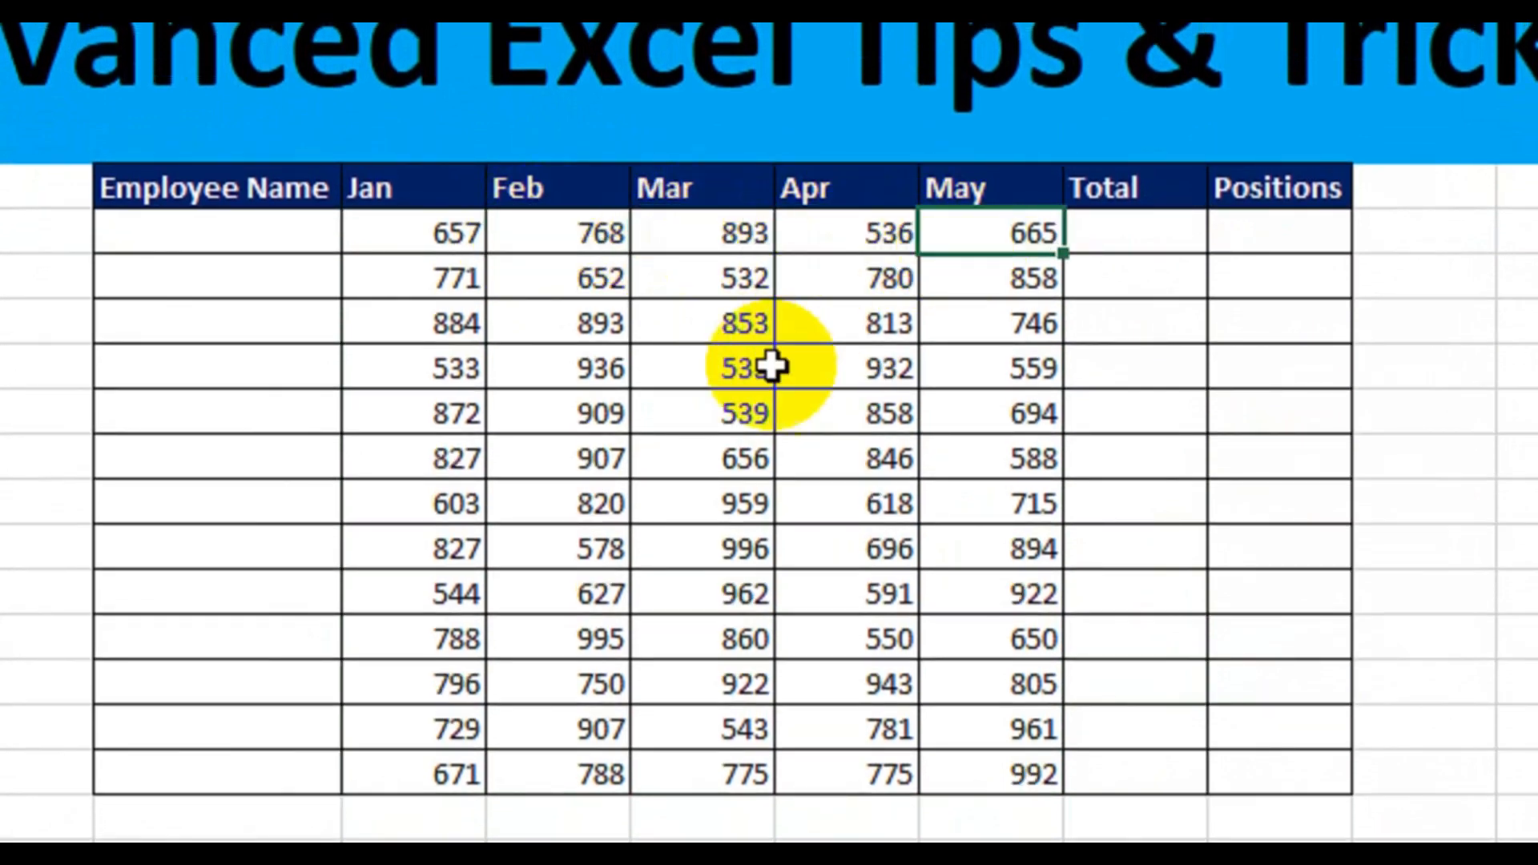
click(761, 368)
click(453, 234)
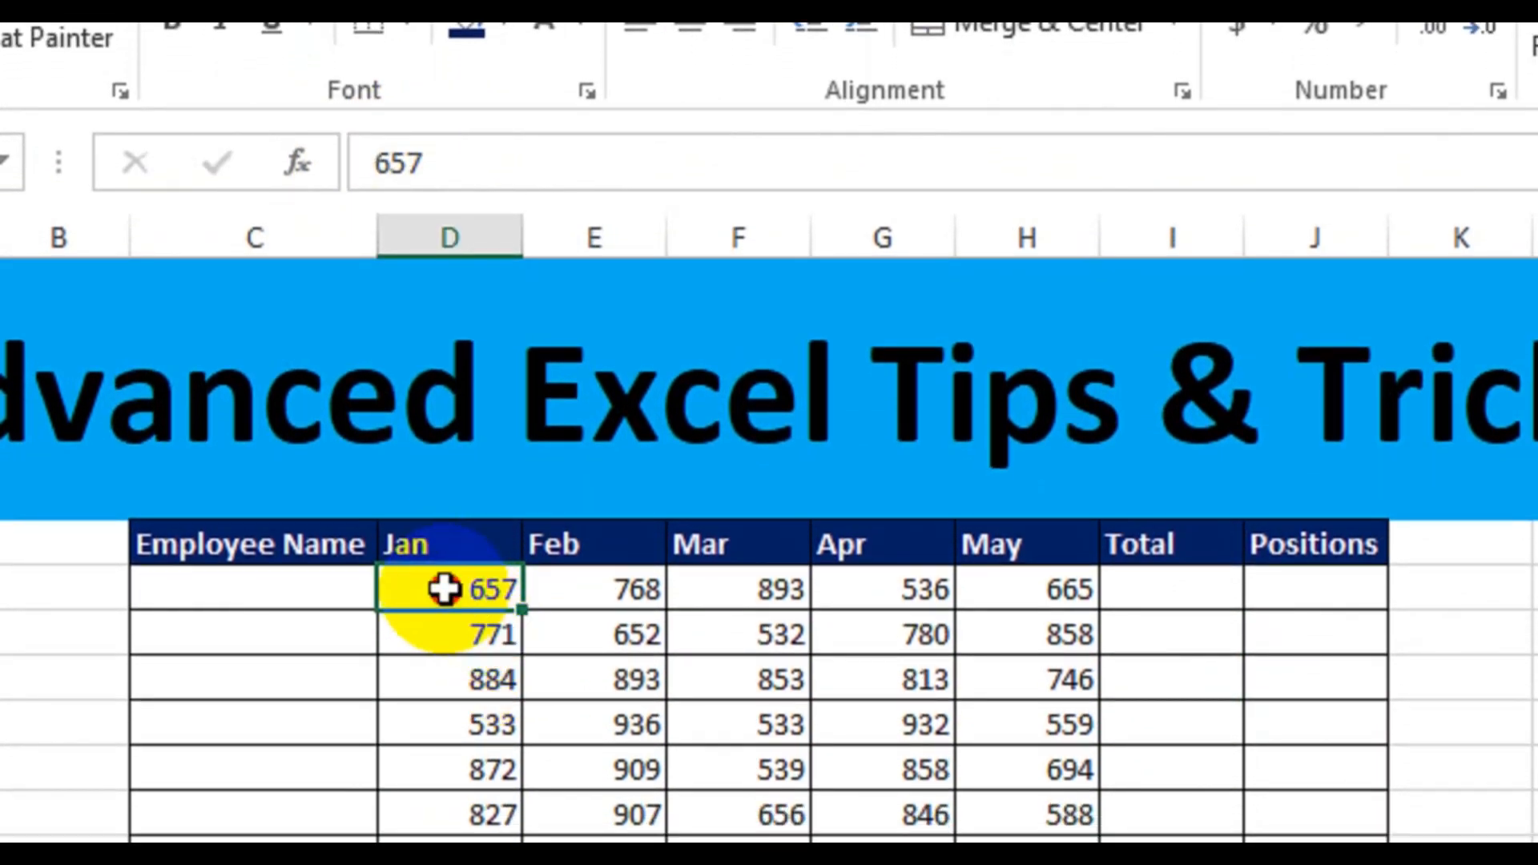
drag(446, 602, 1001, 656)
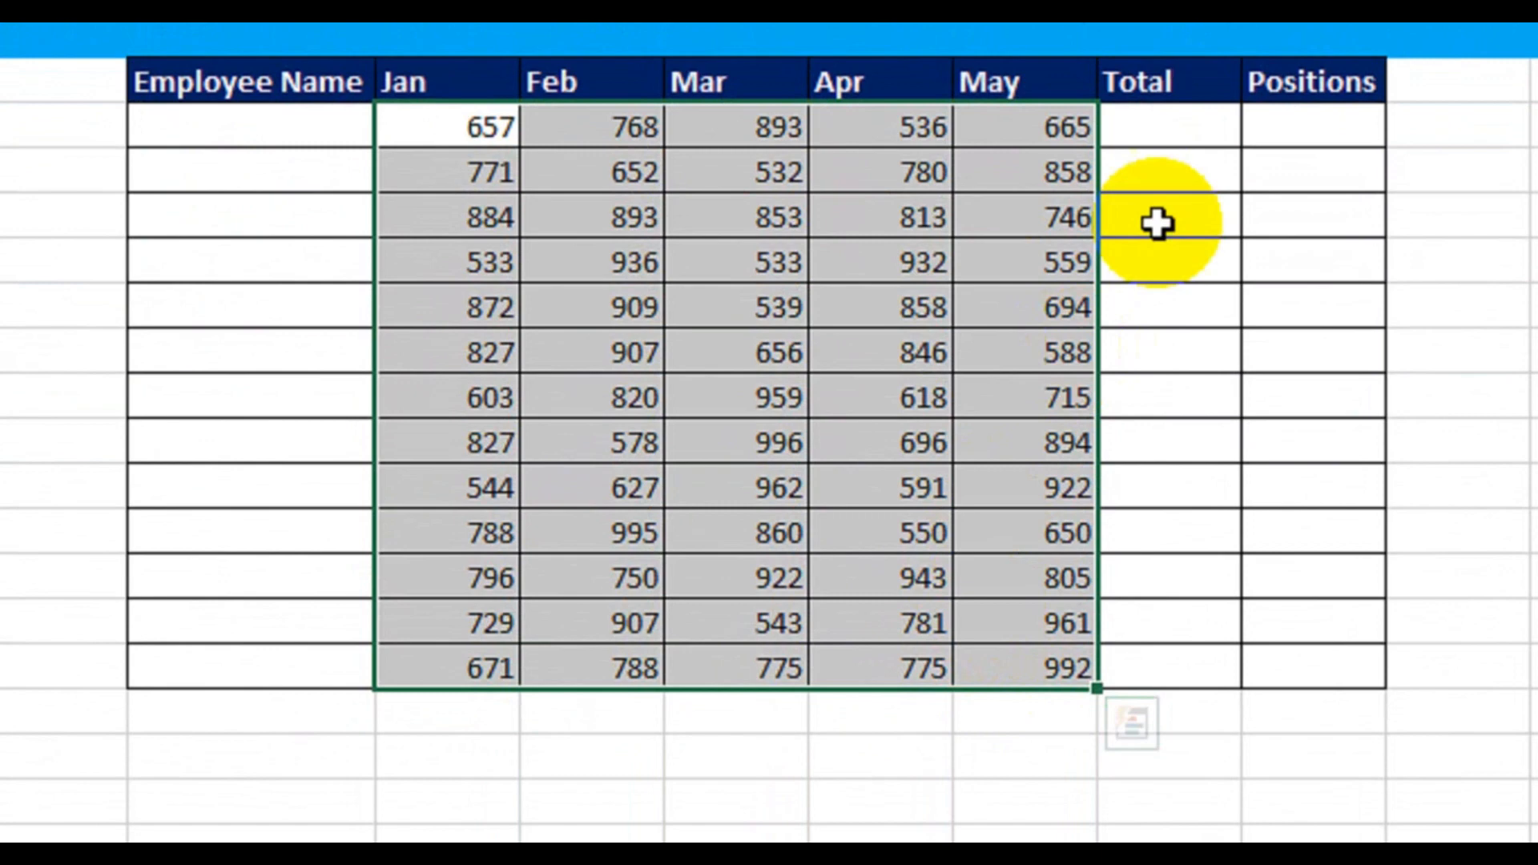
Enter =SUM(D6:H6) in the first Total cell and fill it down to the last table row.
click(1178, 124)
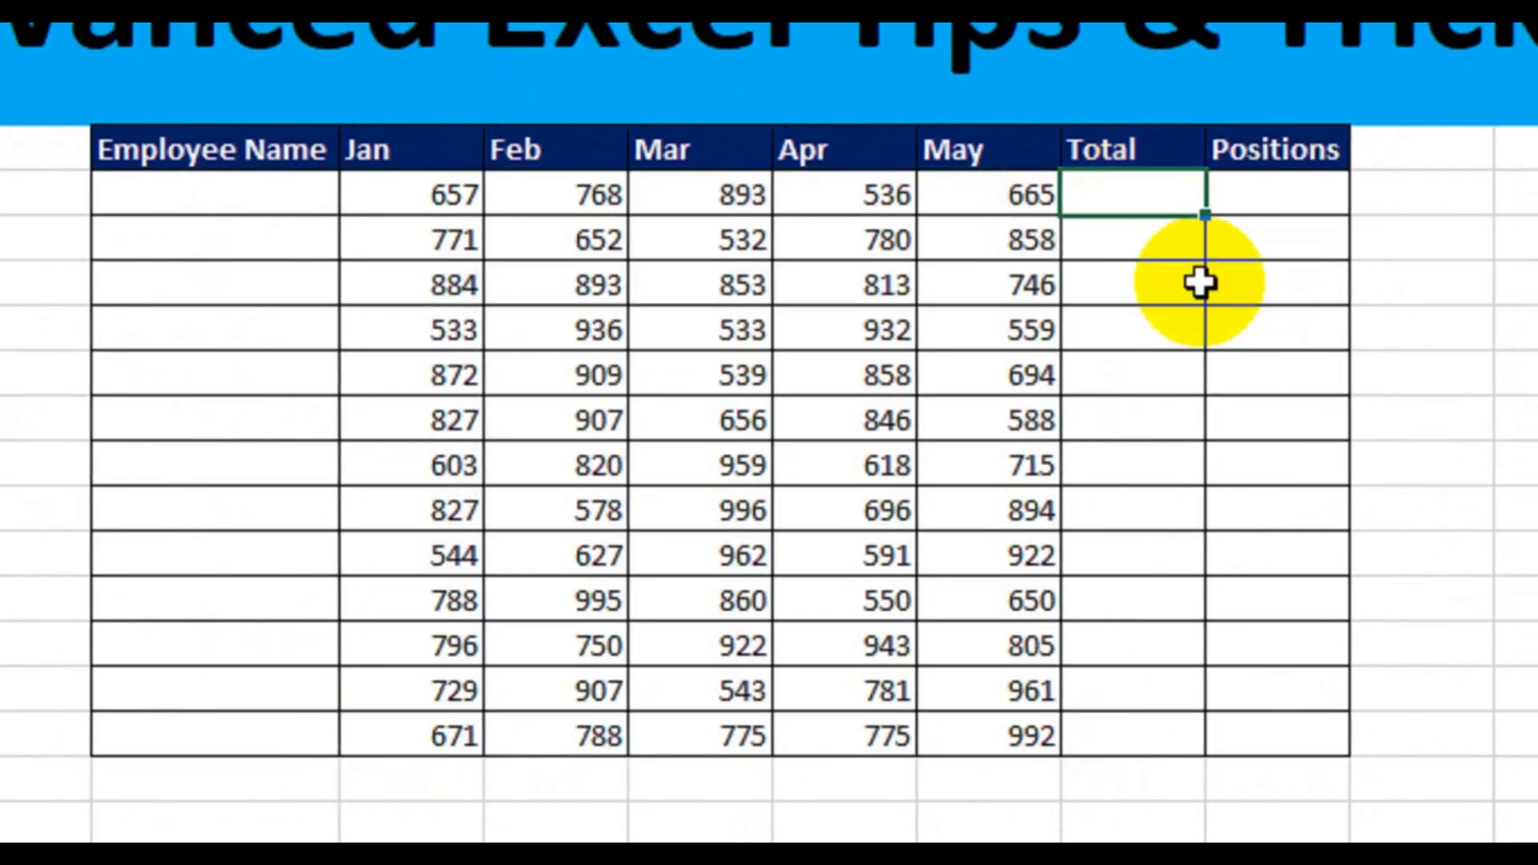
text(=)
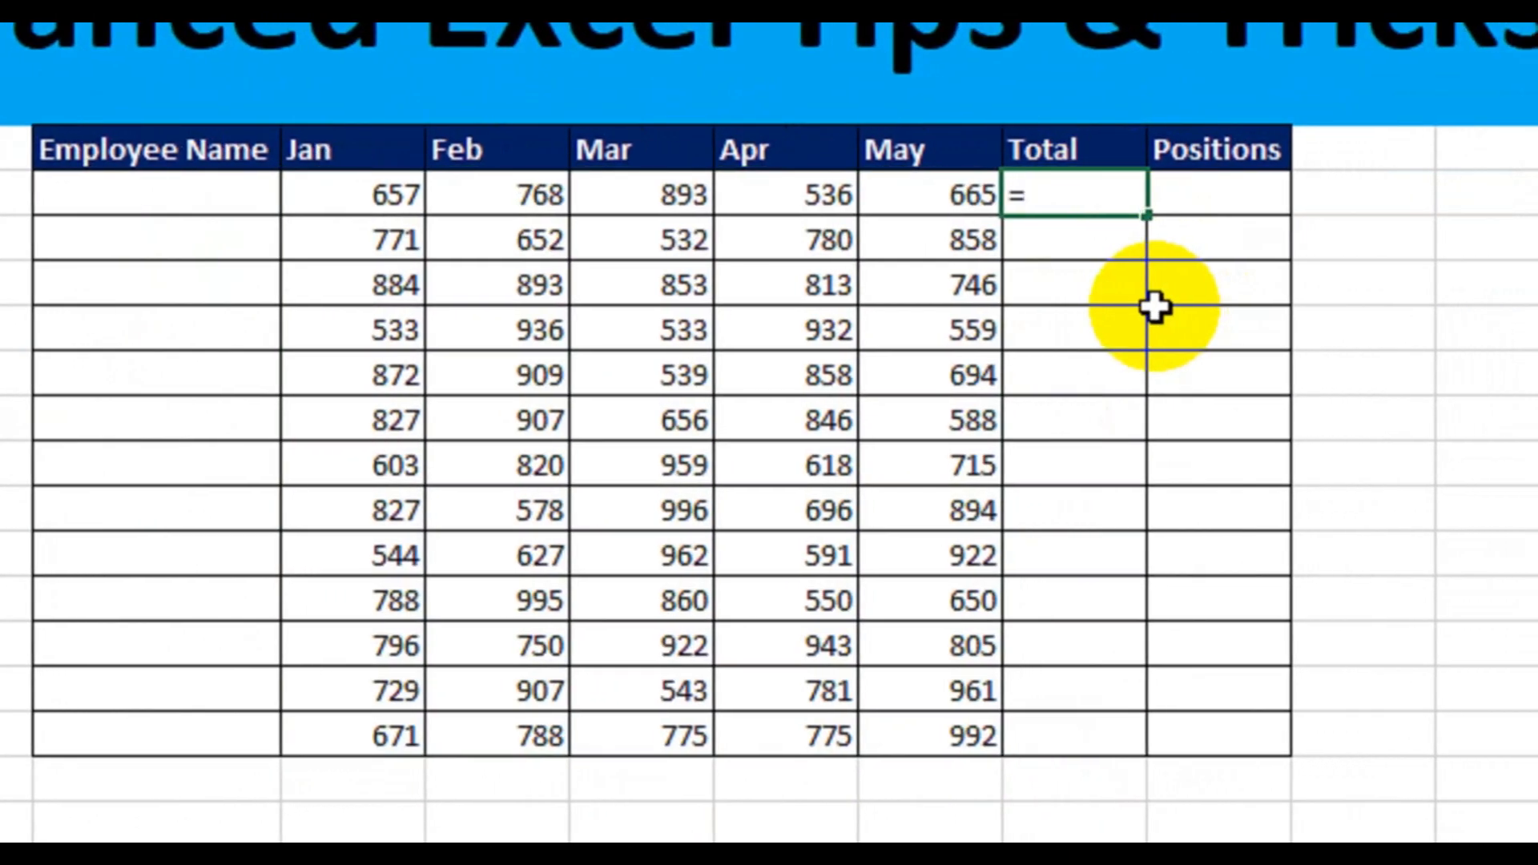
text(sum)
key(Tab)
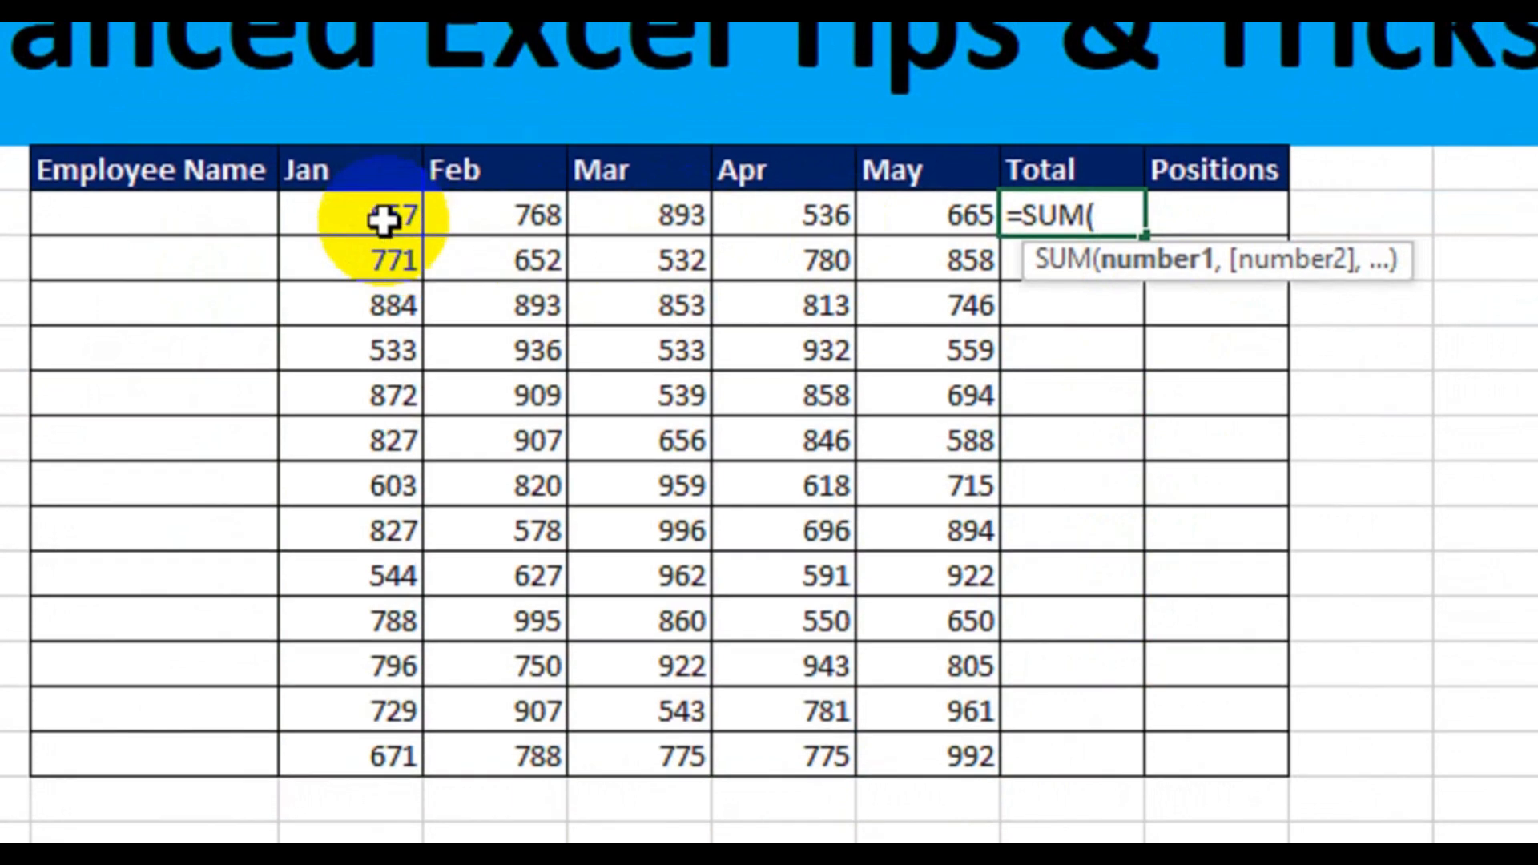
drag(385, 203, 943, 198)
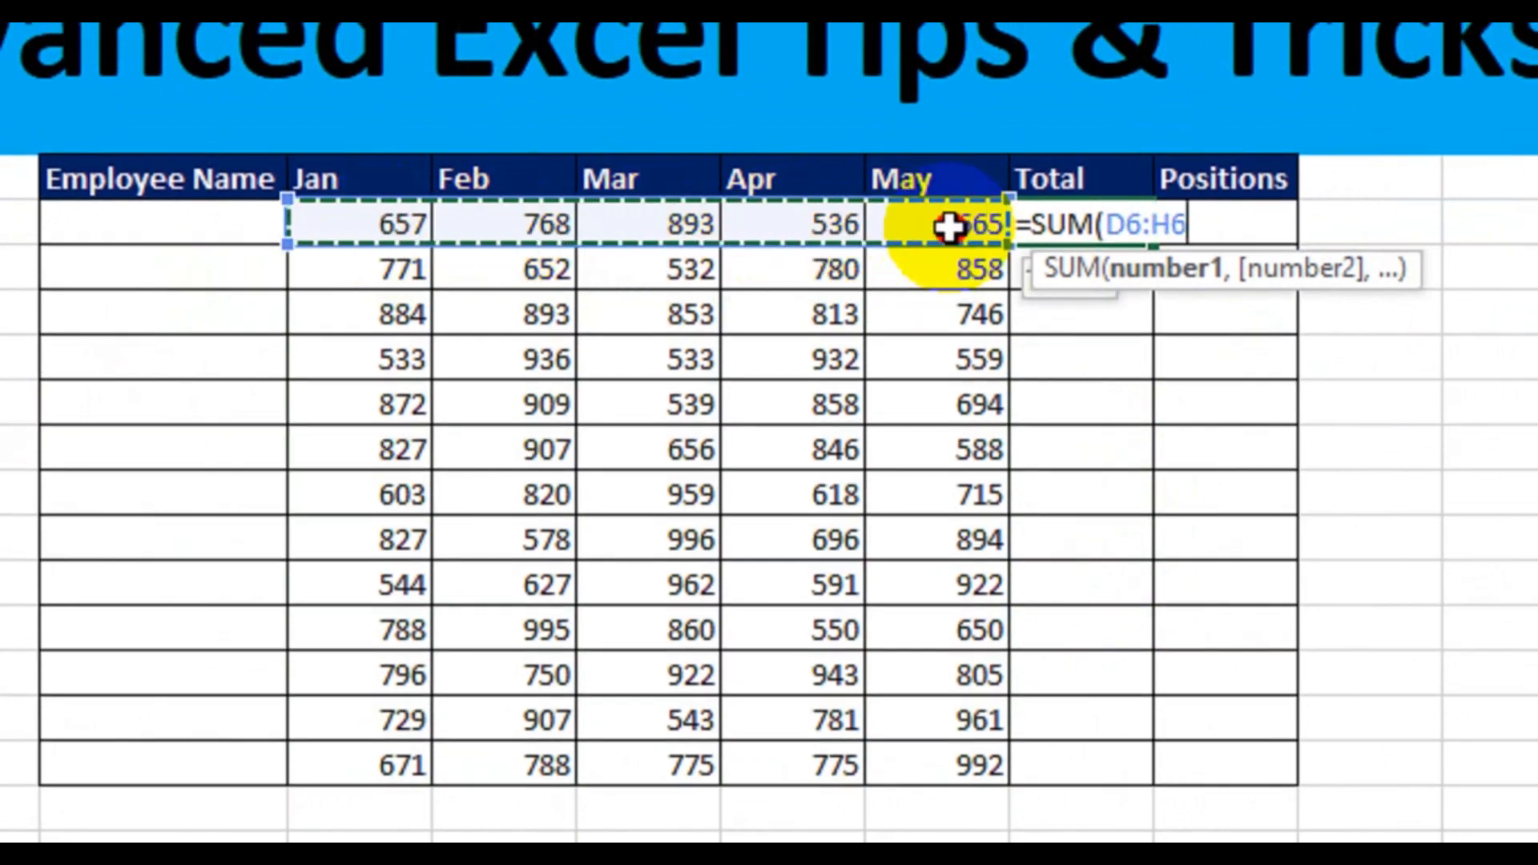
text())
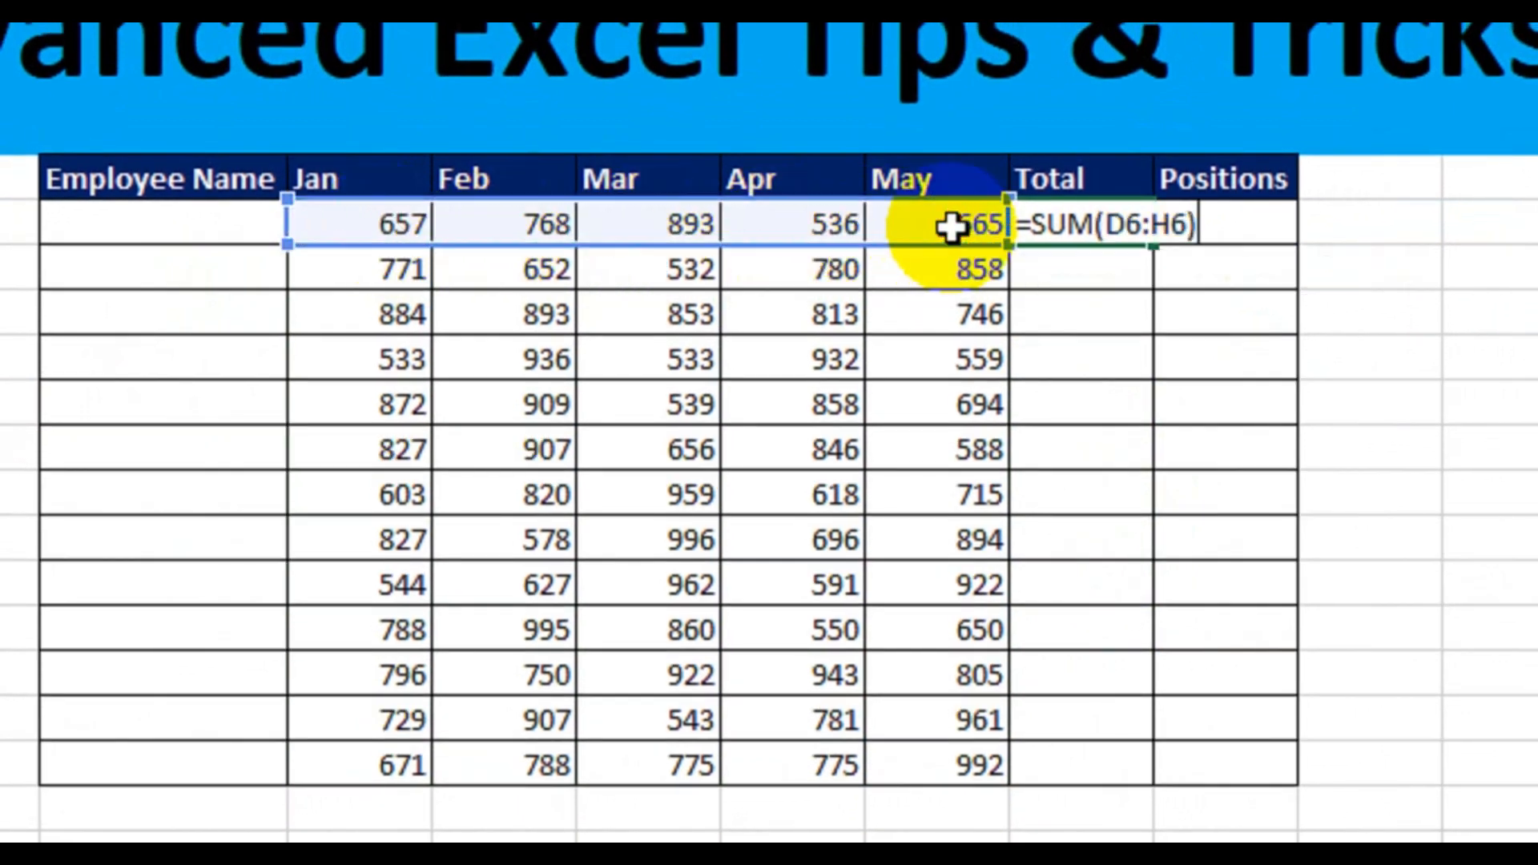
key(Return)
click(1120, 224)
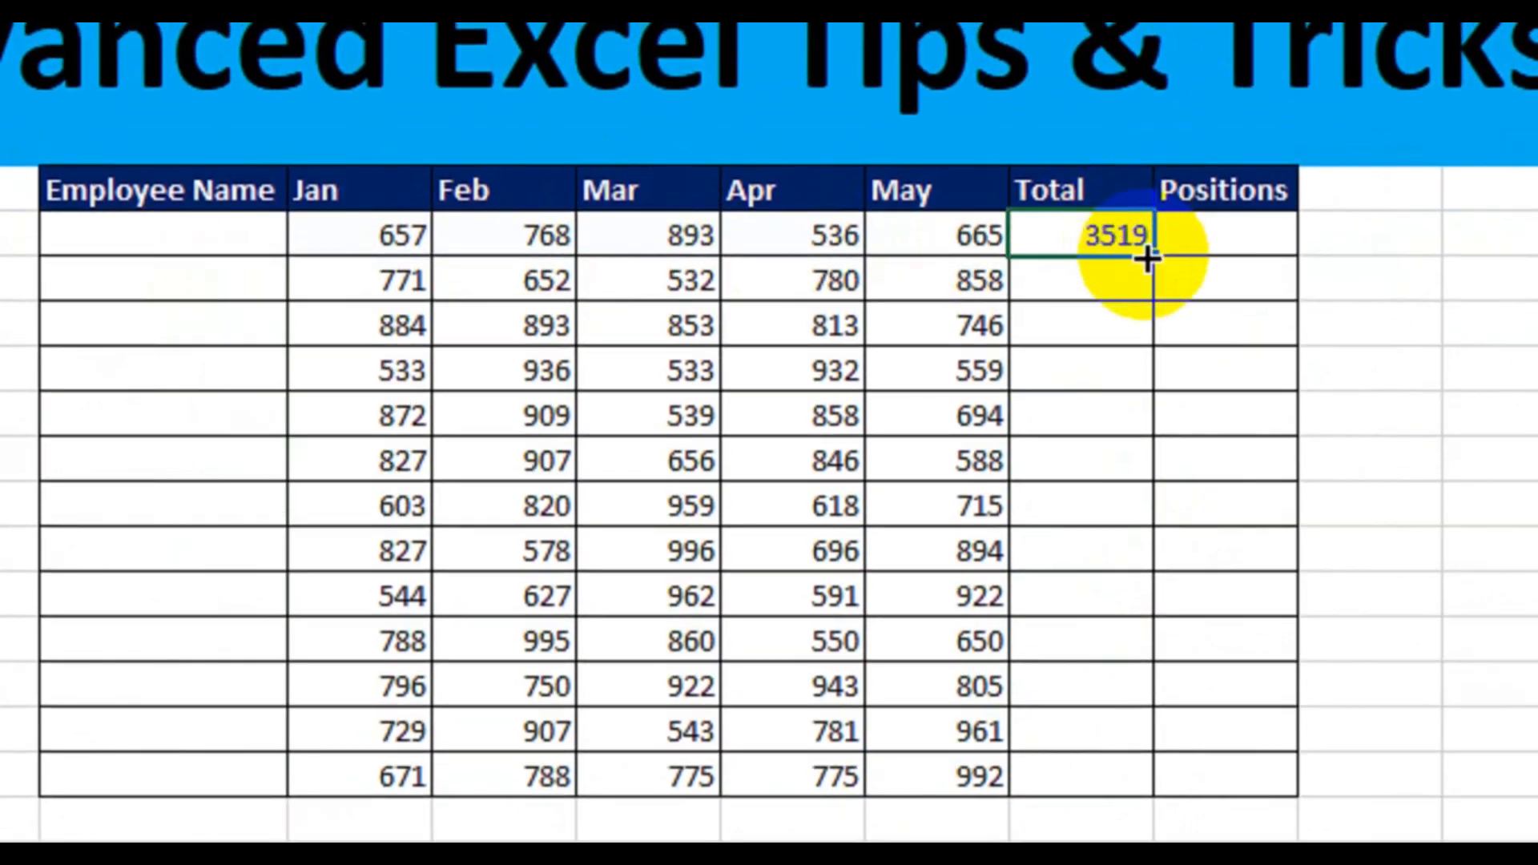
drag(1151, 257, 1068, 769)
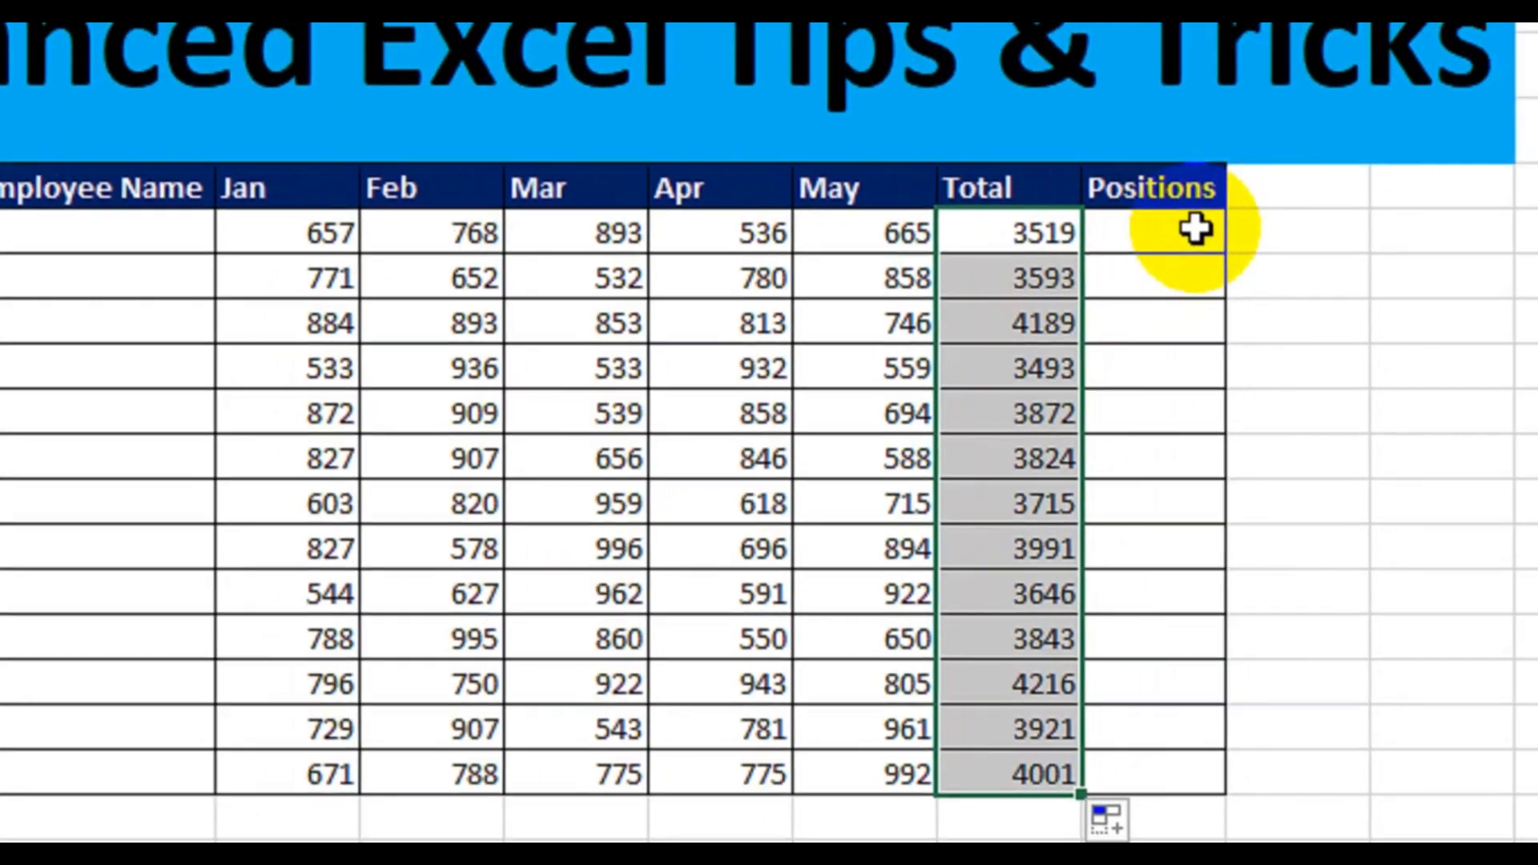
Enter =RANK(I6,$I$6:$I$18) in the first Positions cell to rank the first total among all totals.
click(1195, 230)
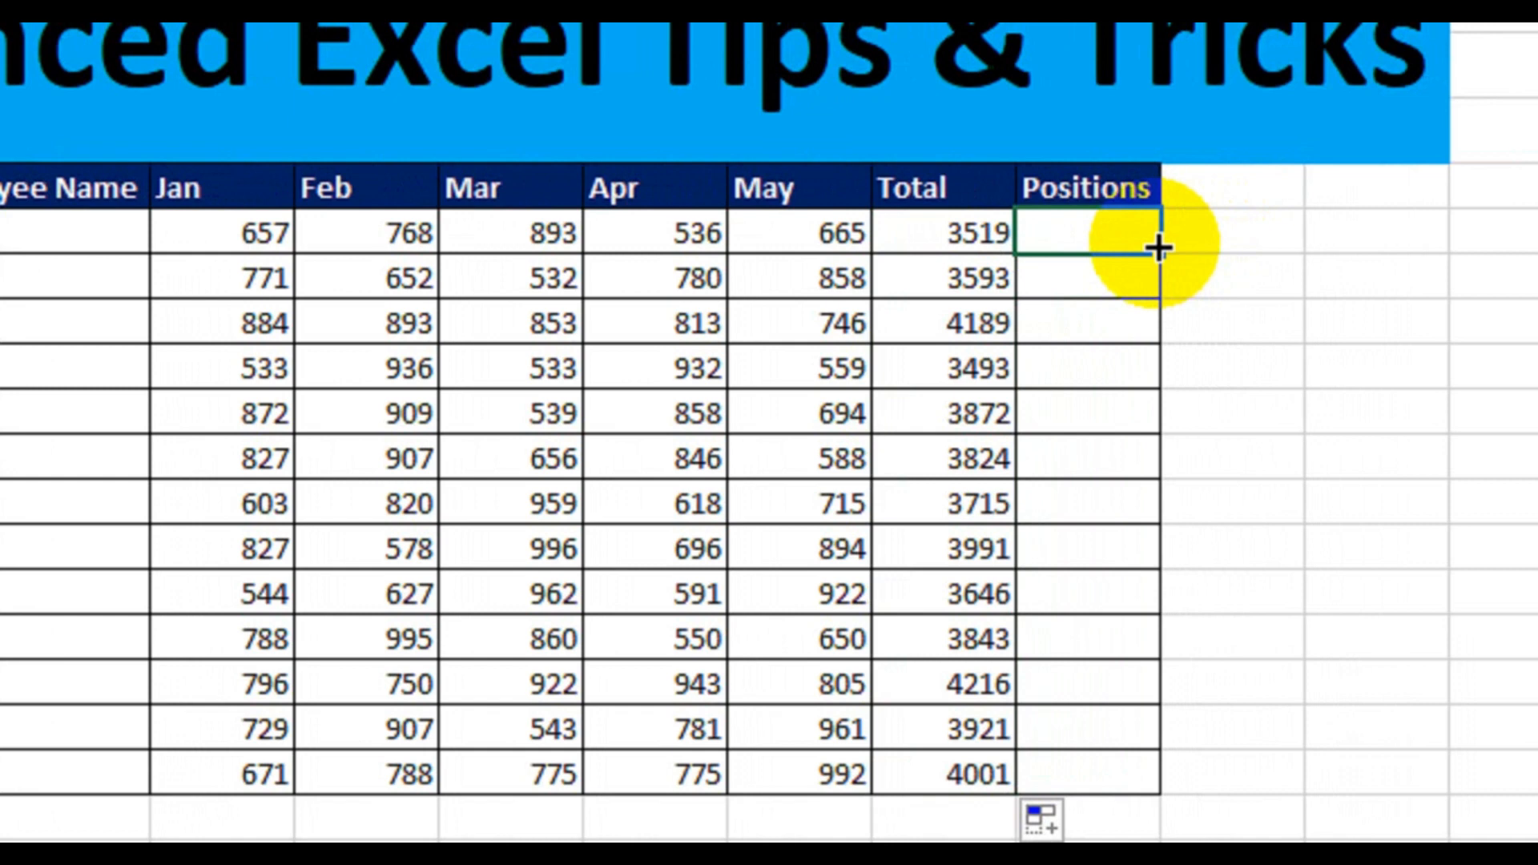
text(=rank)
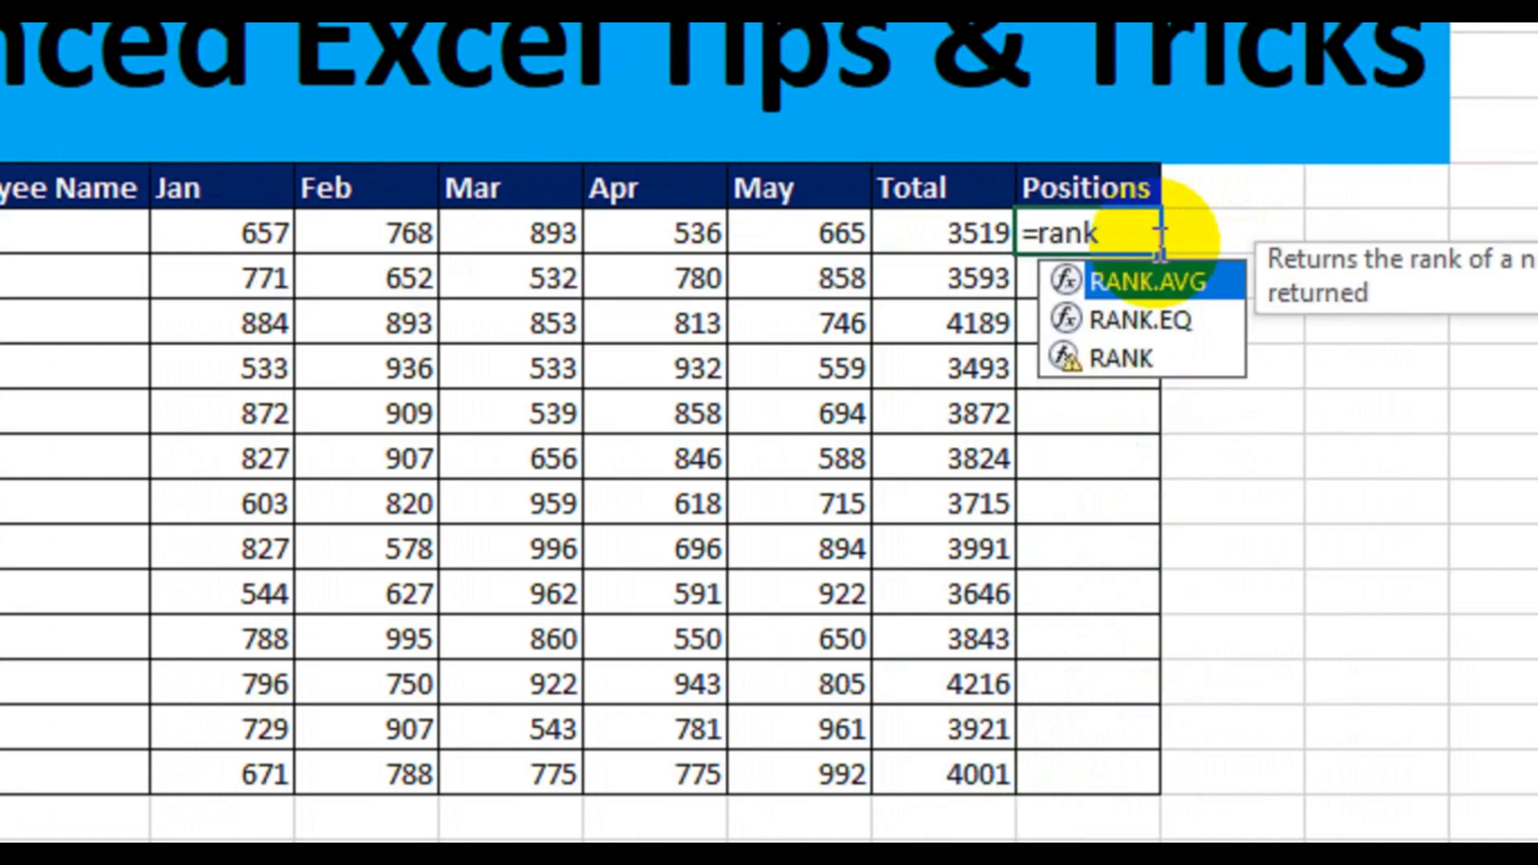
key(Down)
key(Down)
key(Tab)
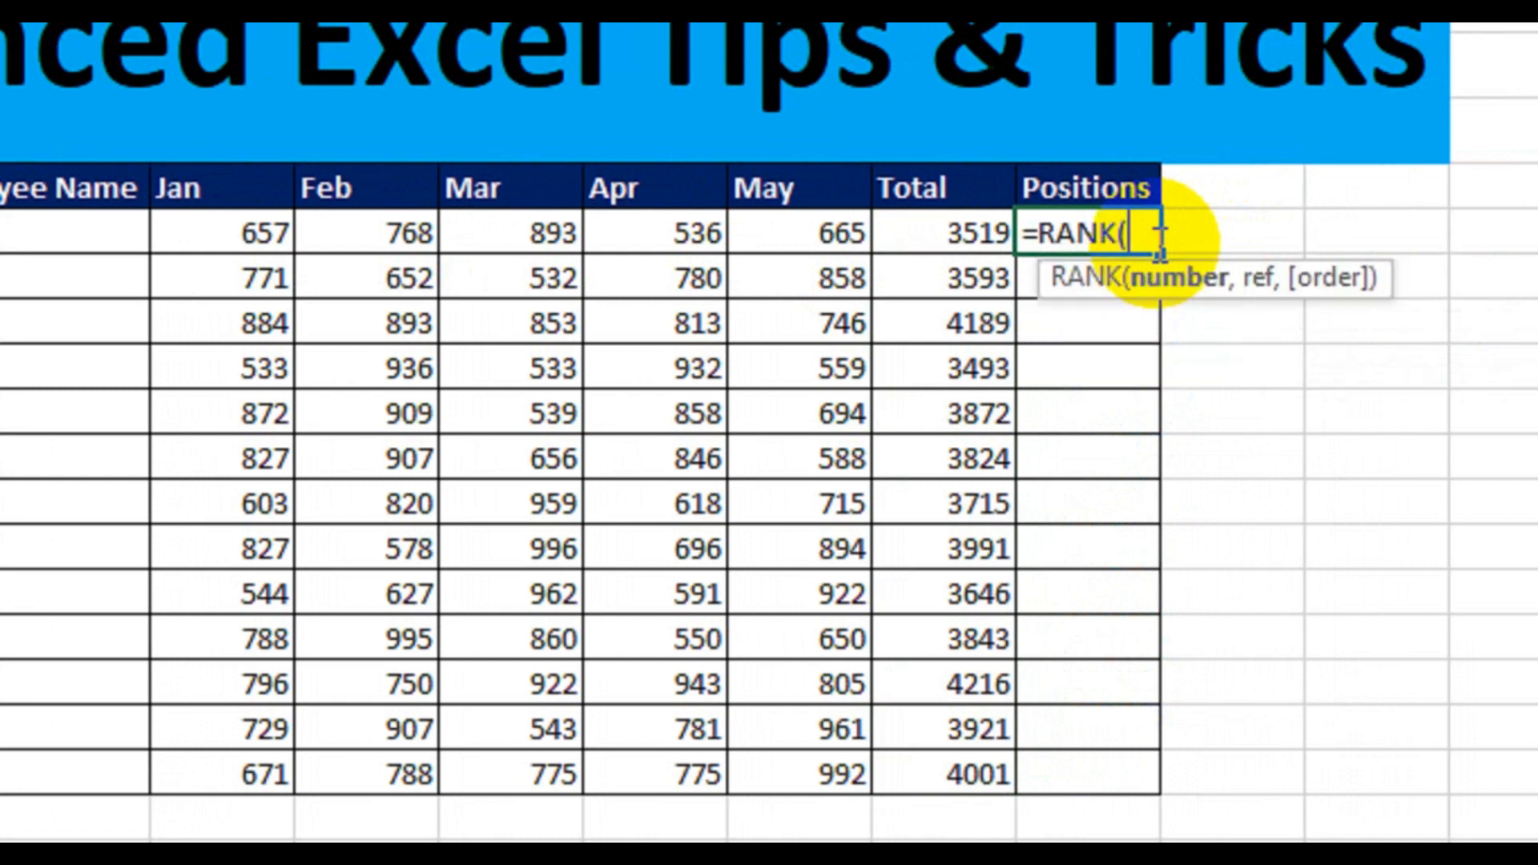
click(971, 242)
text(,)
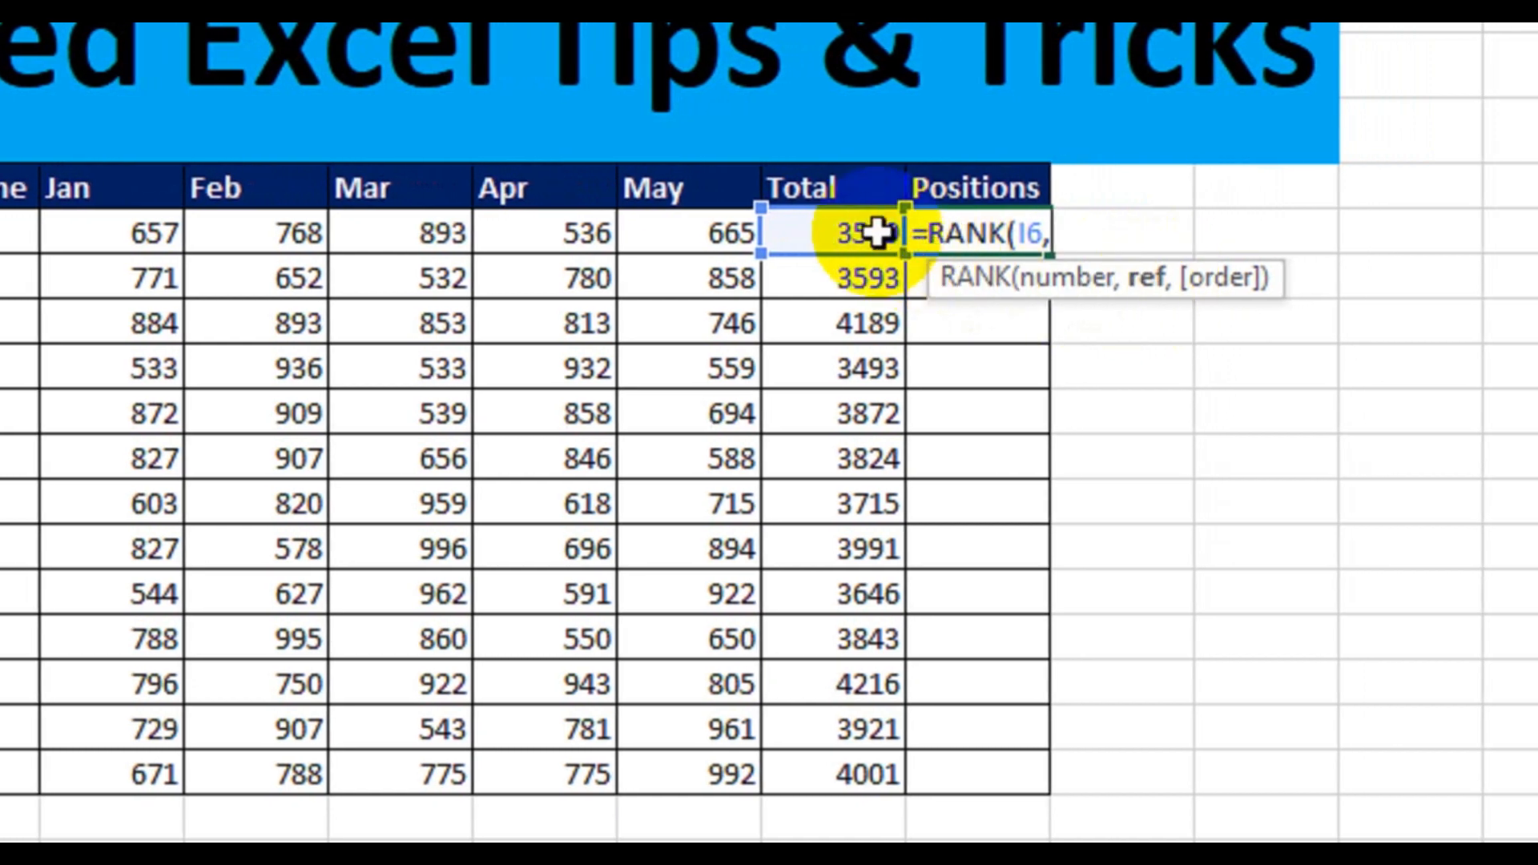
drag(833, 226, 826, 781)
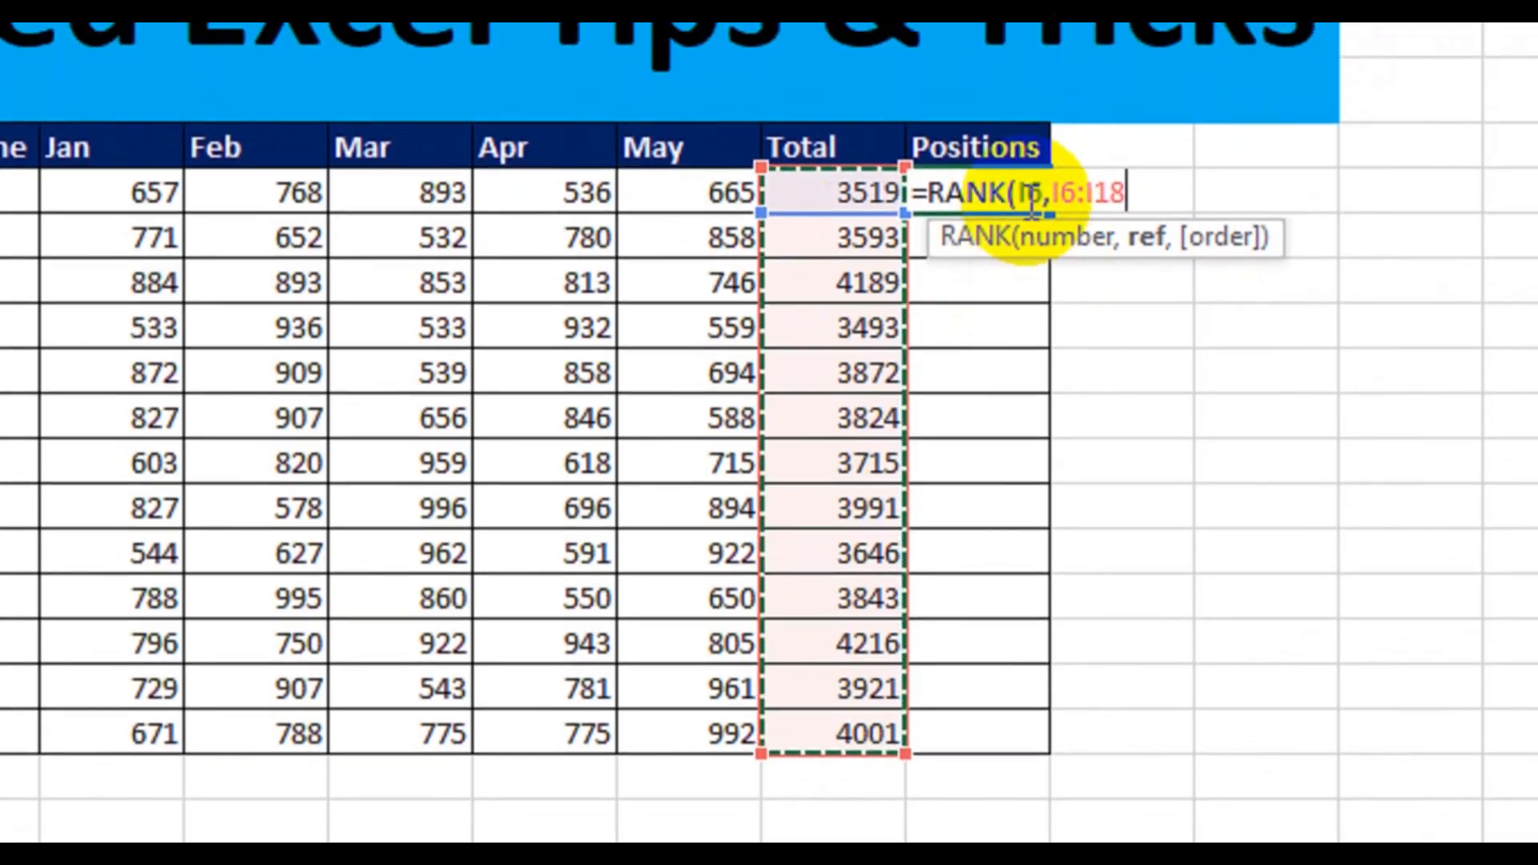
key(F4)
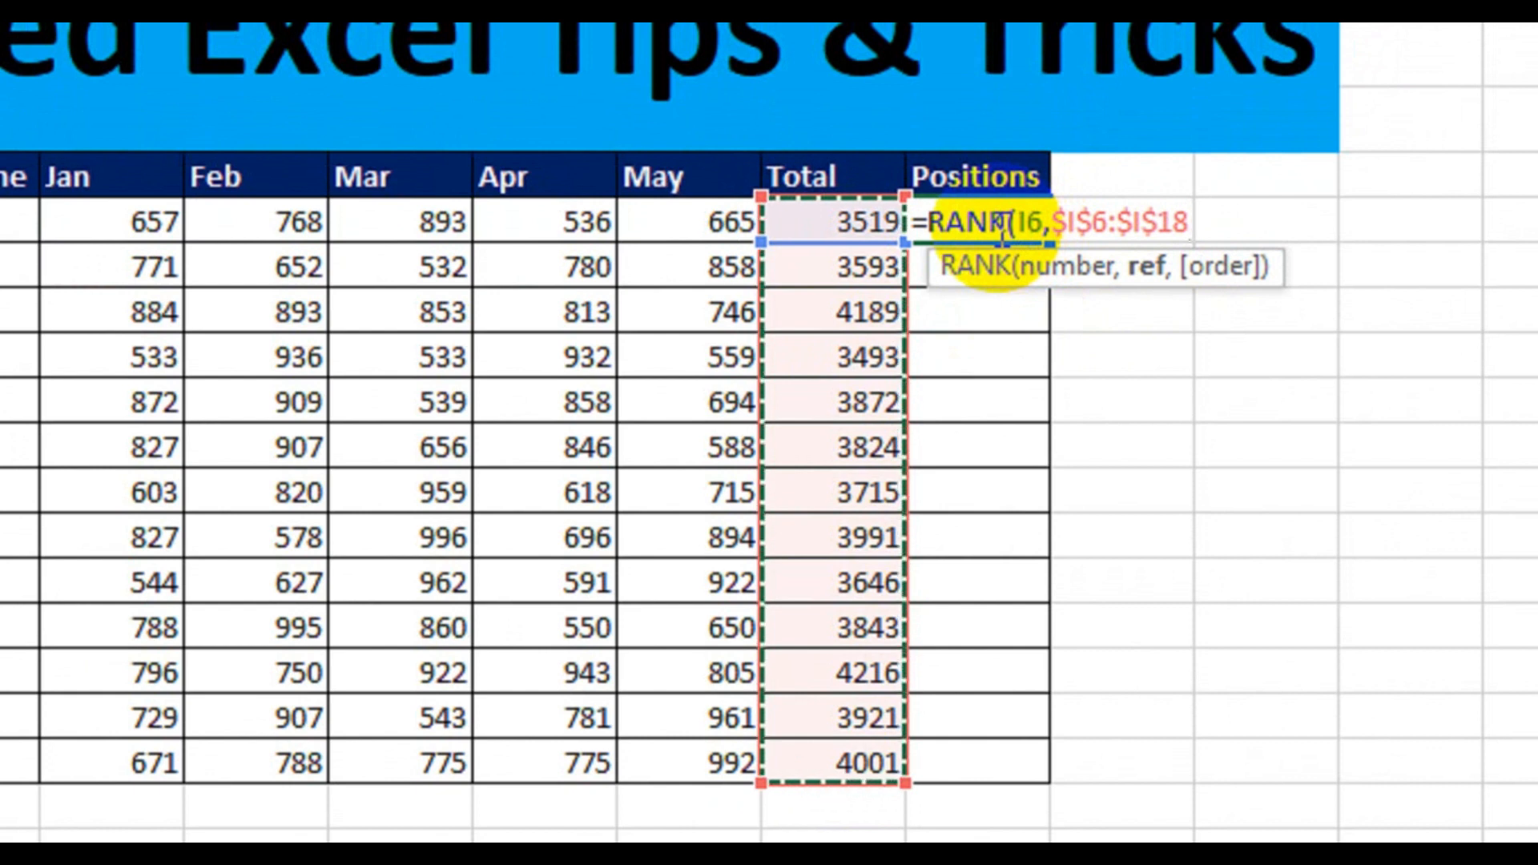
text())
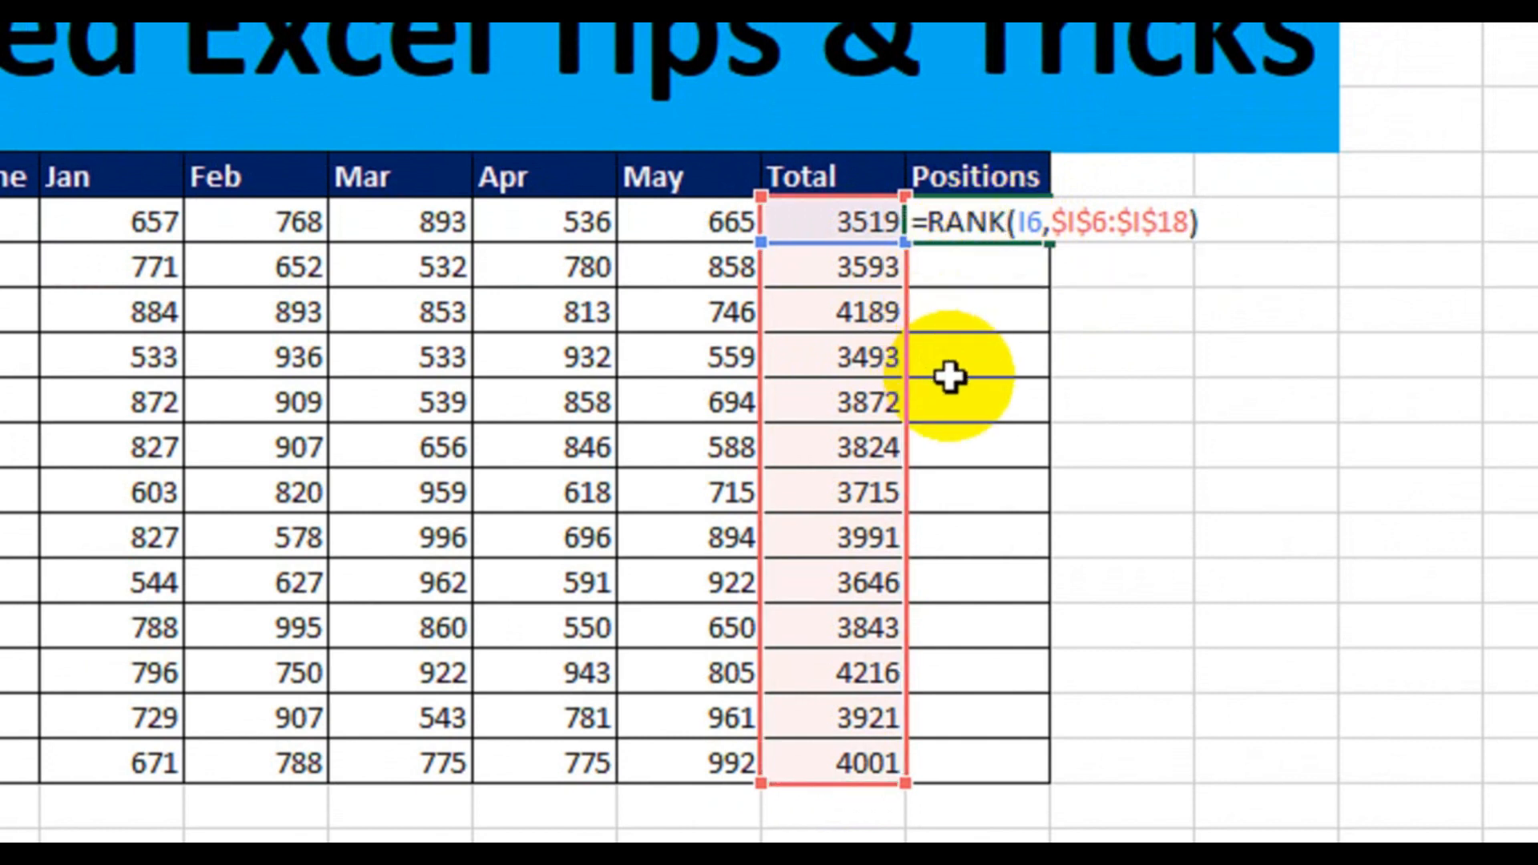
key(Return)
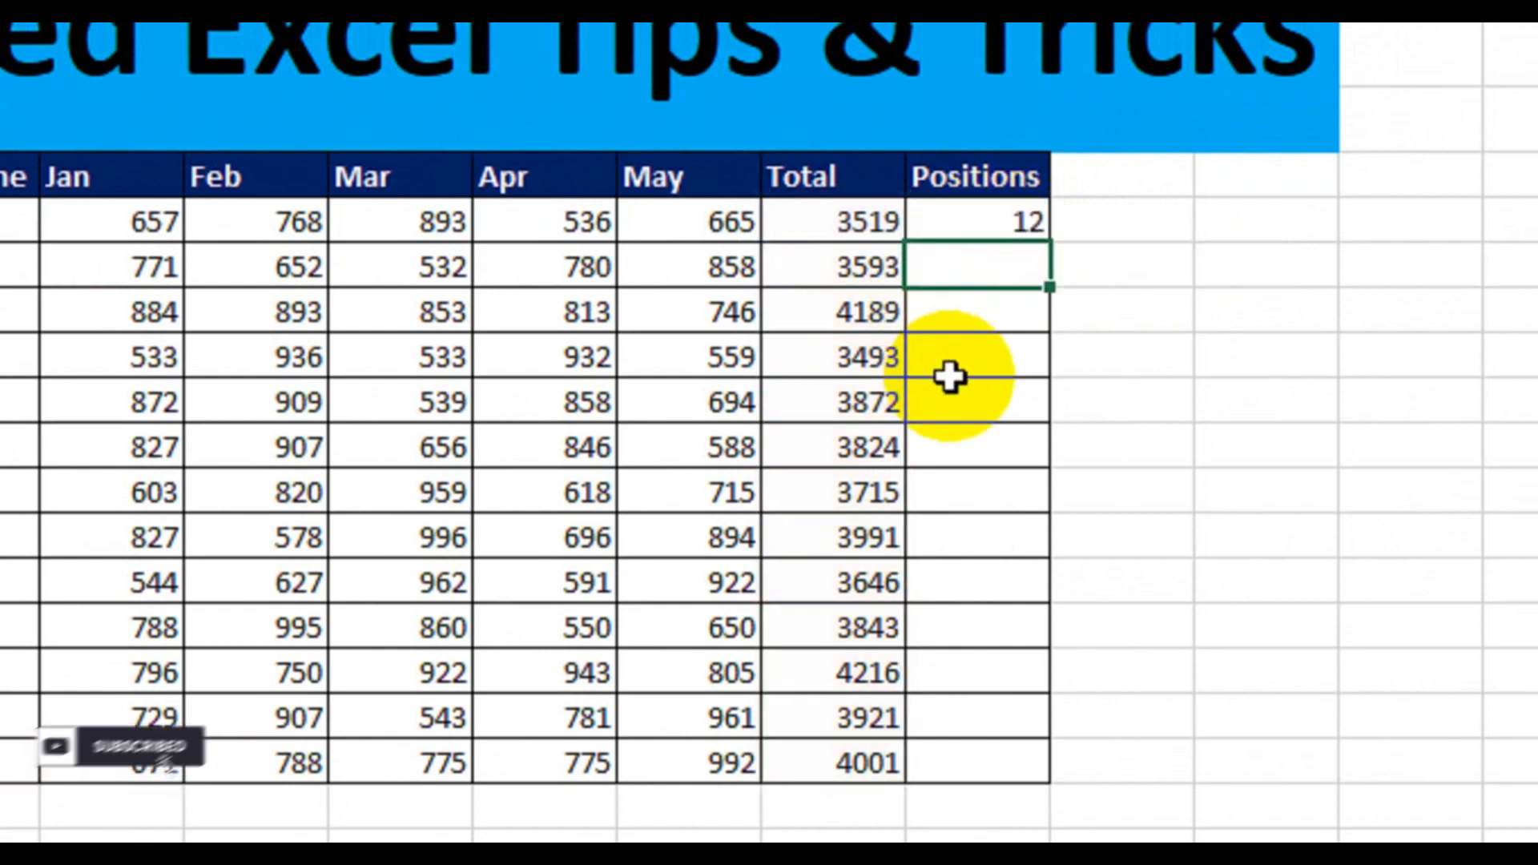
Fill the RANK formula from the first Positions cell down to the last table row.
click(994, 231)
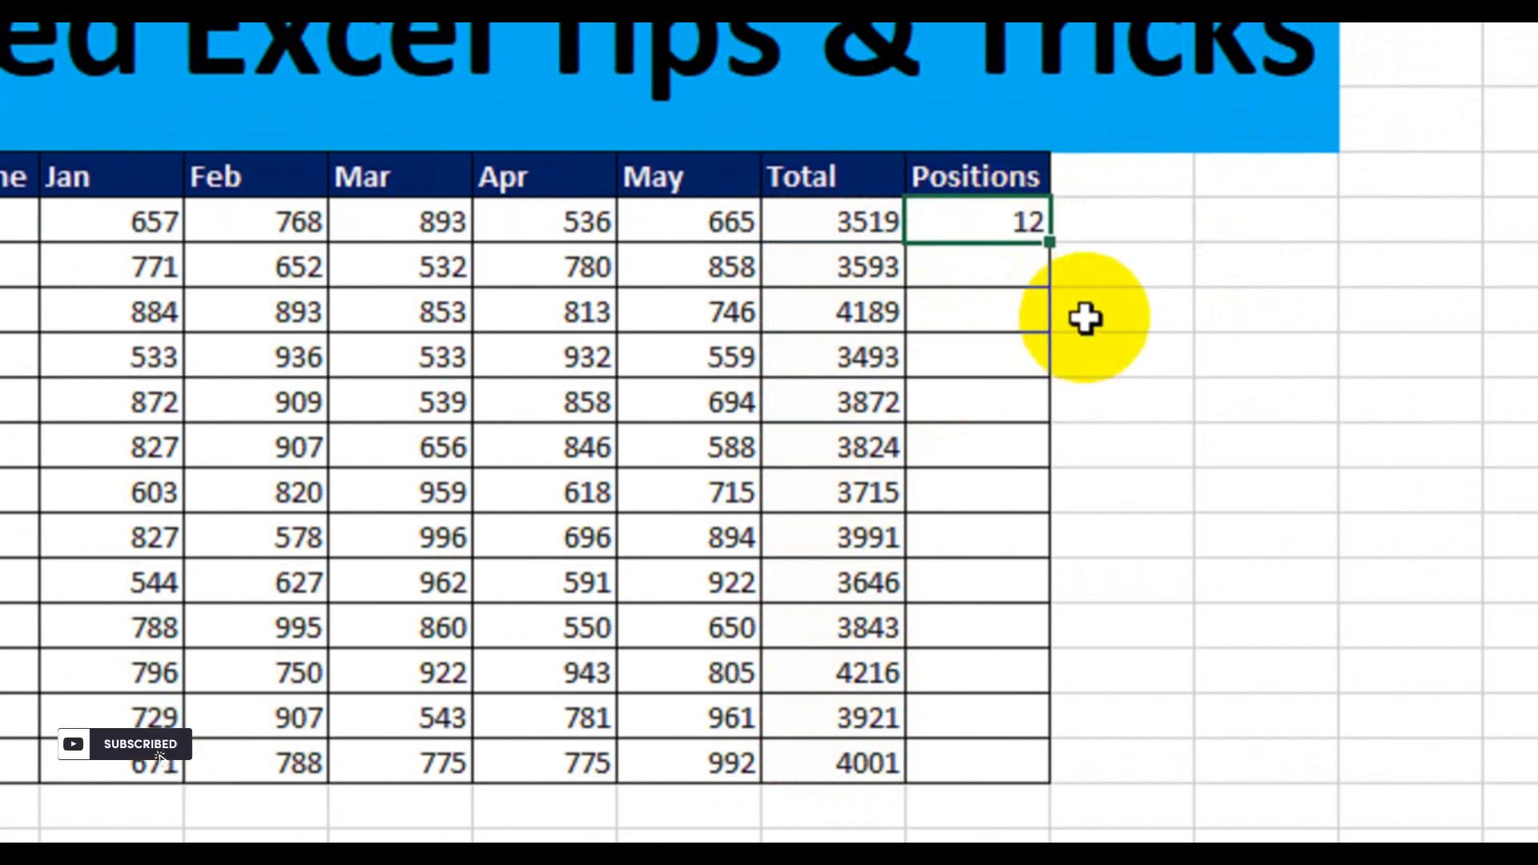
click(846, 229)
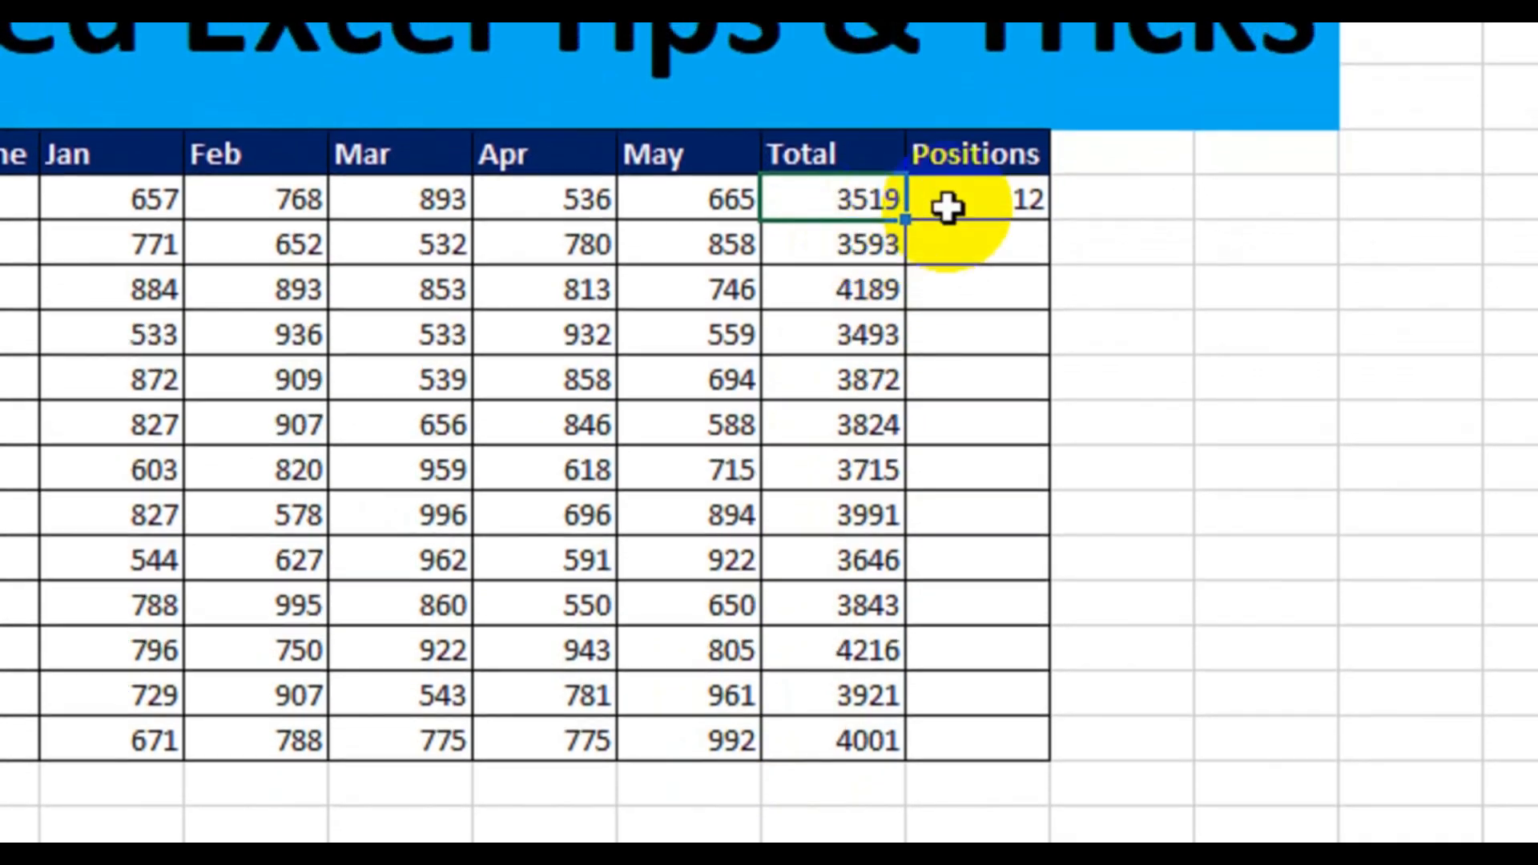
click(948, 206)
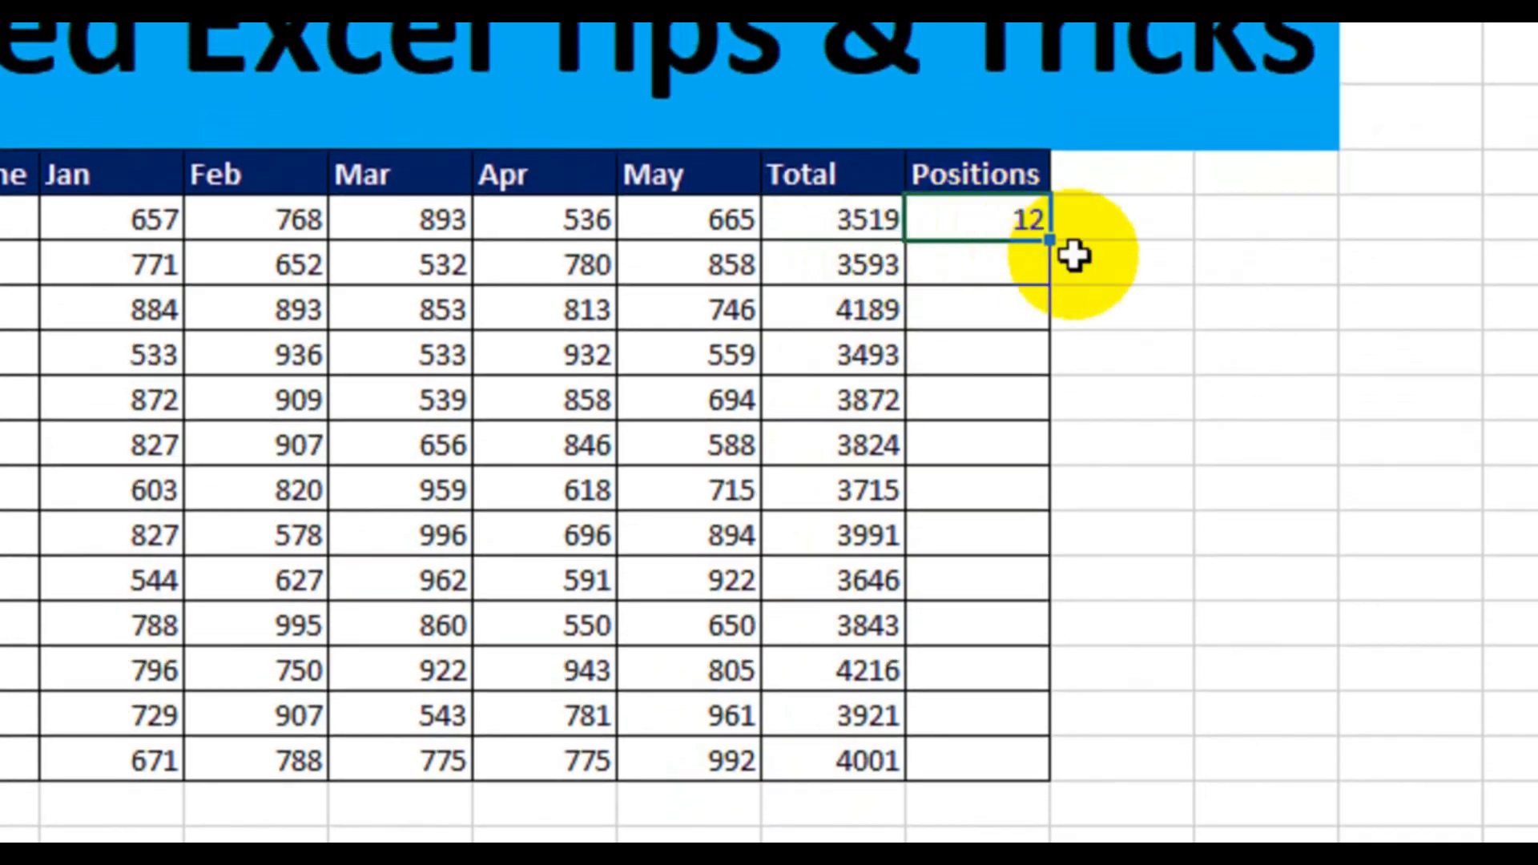
drag(1051, 221, 1003, 725)
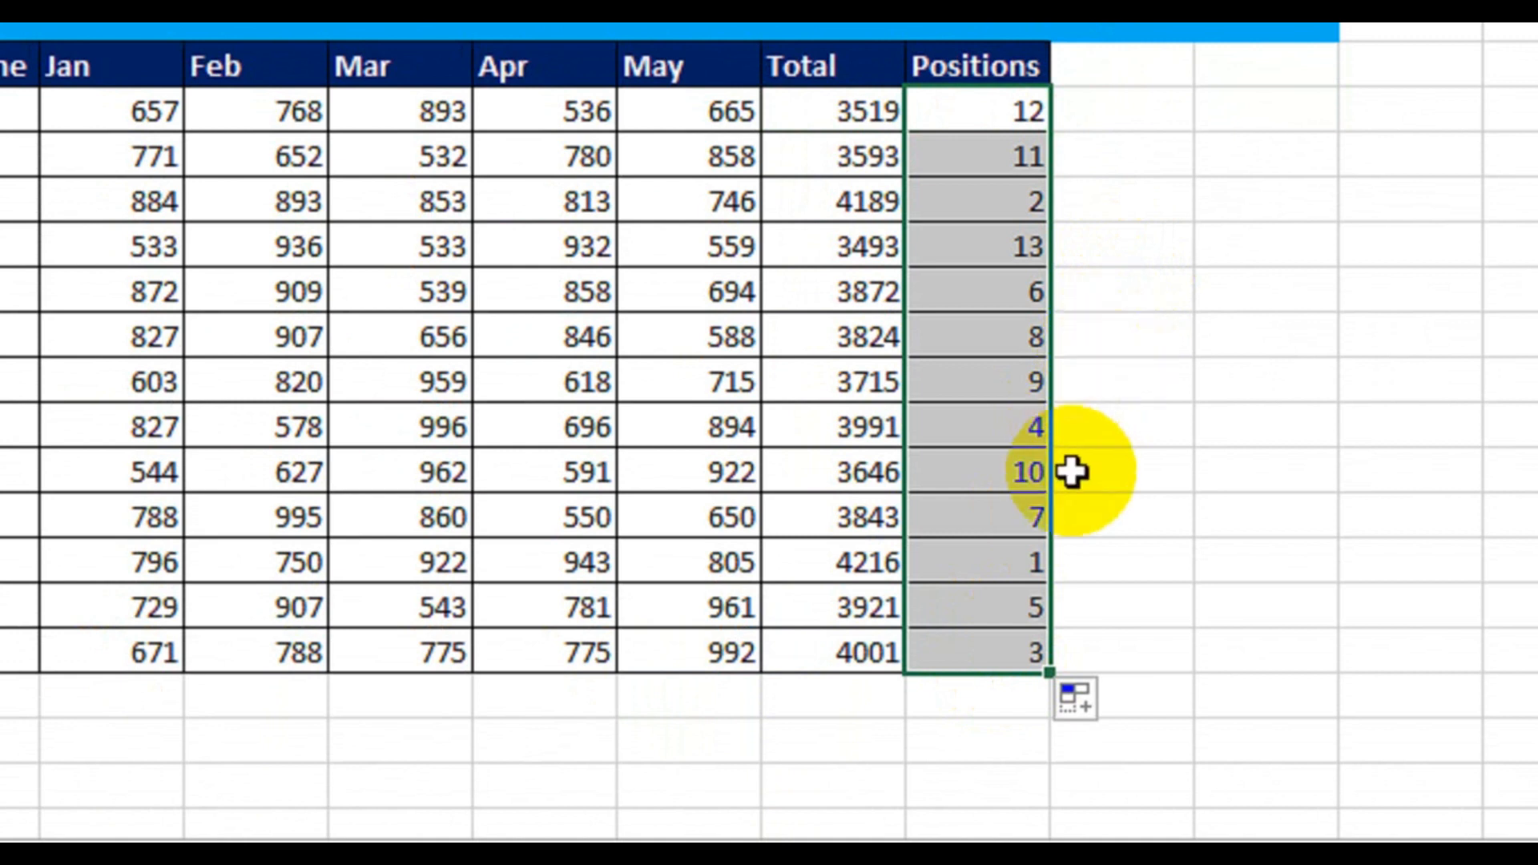
Examine the Positions values against the Total column and the Jan to May figures they are based on.
click(980, 567)
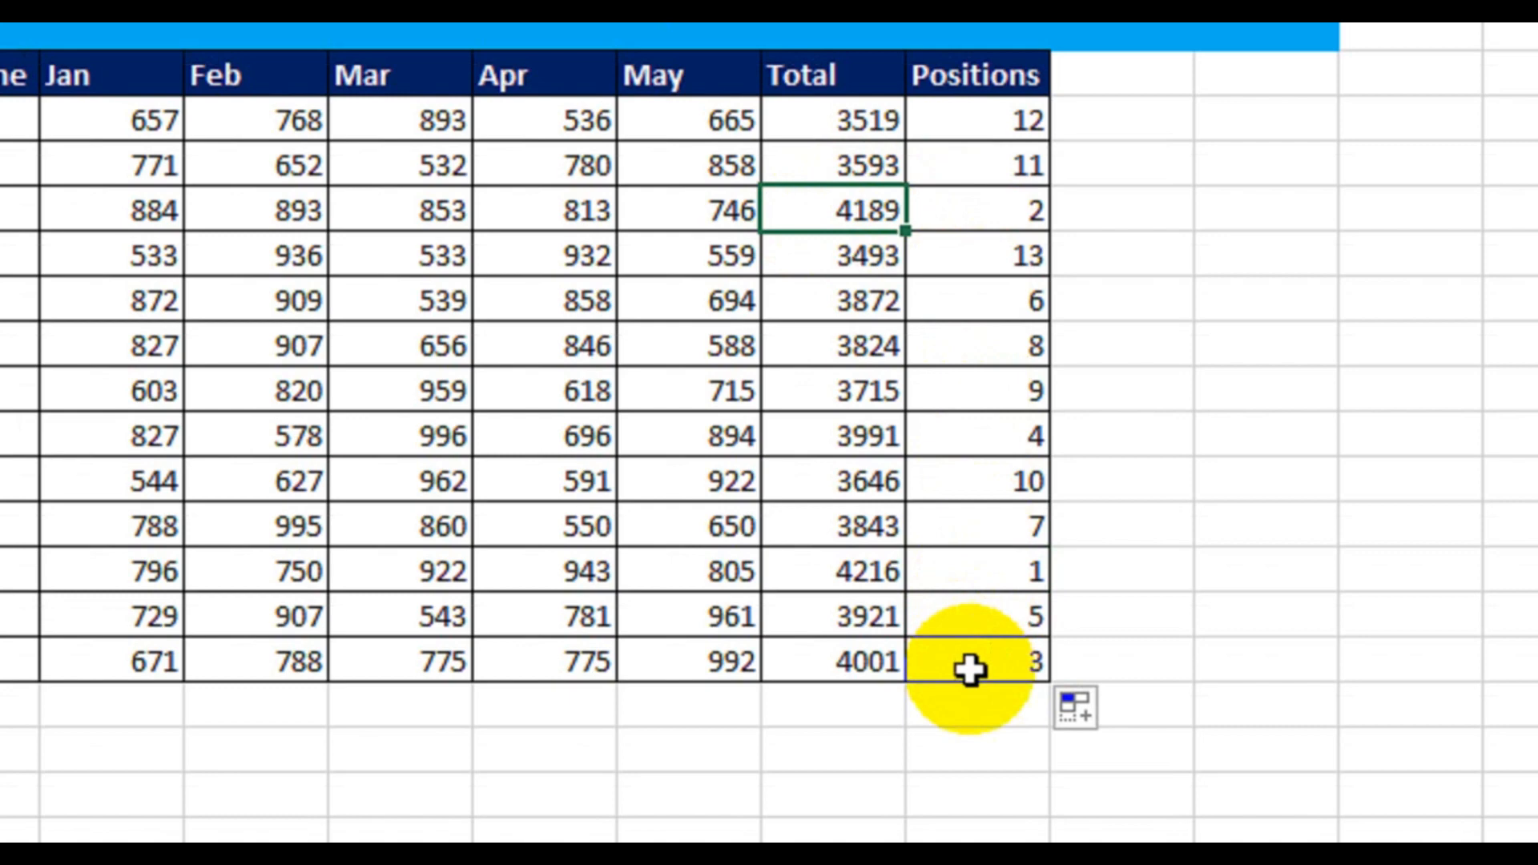
click(970, 665)
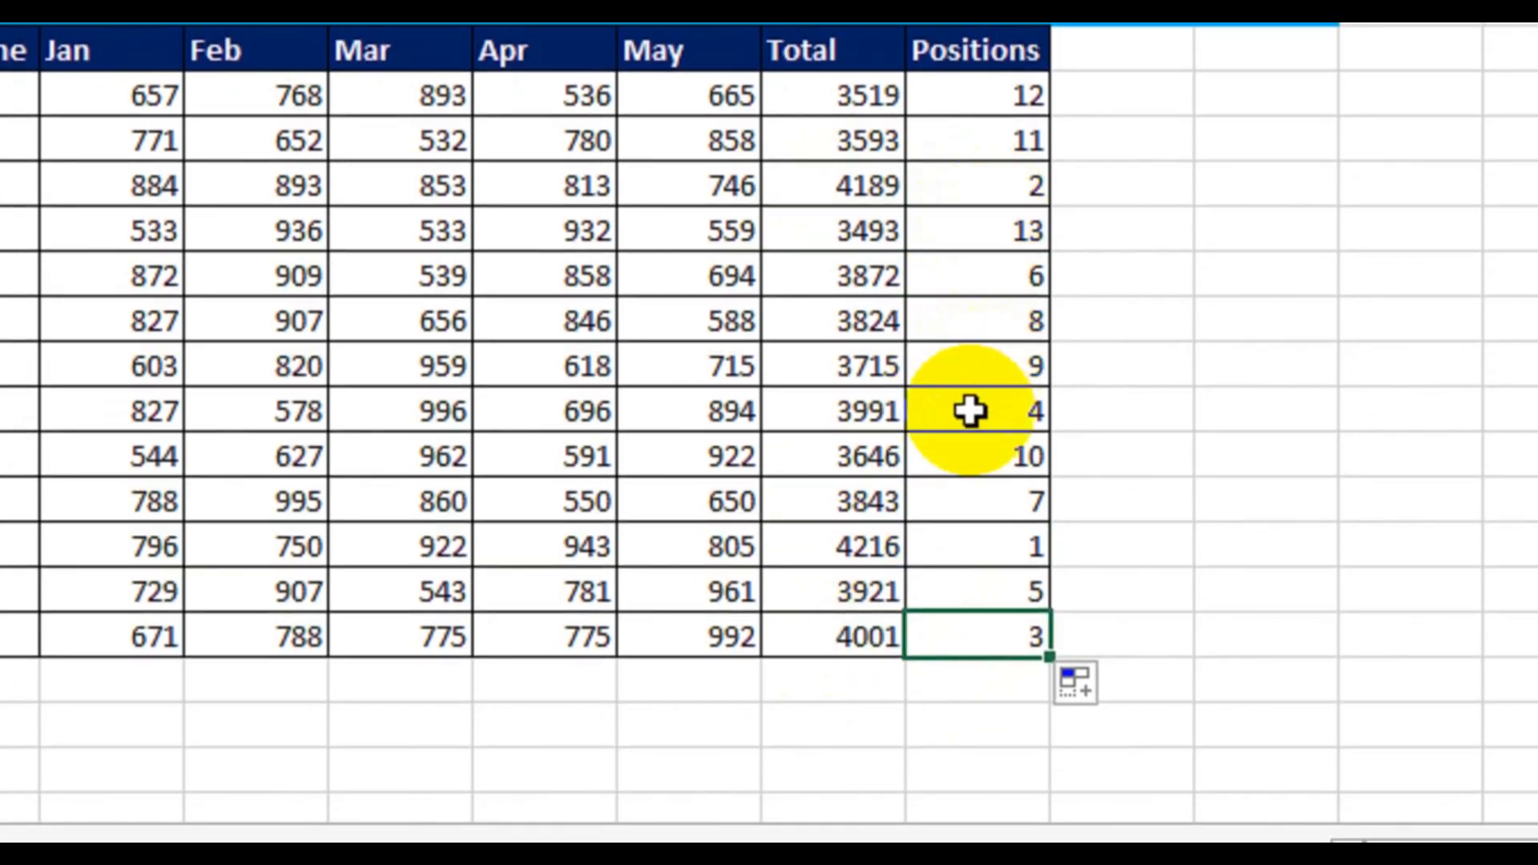
click(969, 391)
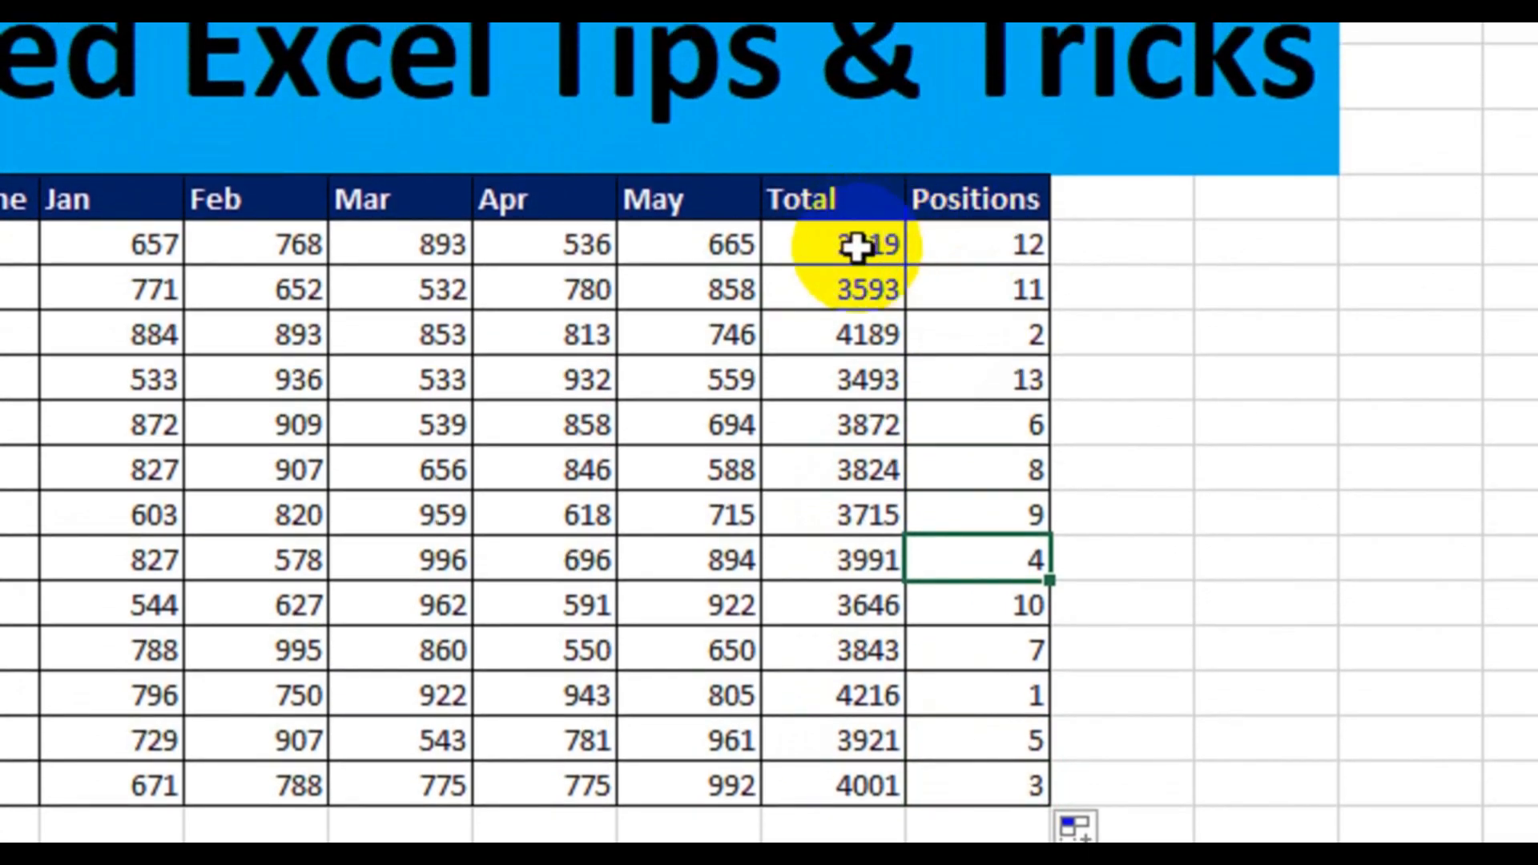
drag(850, 246, 815, 784)
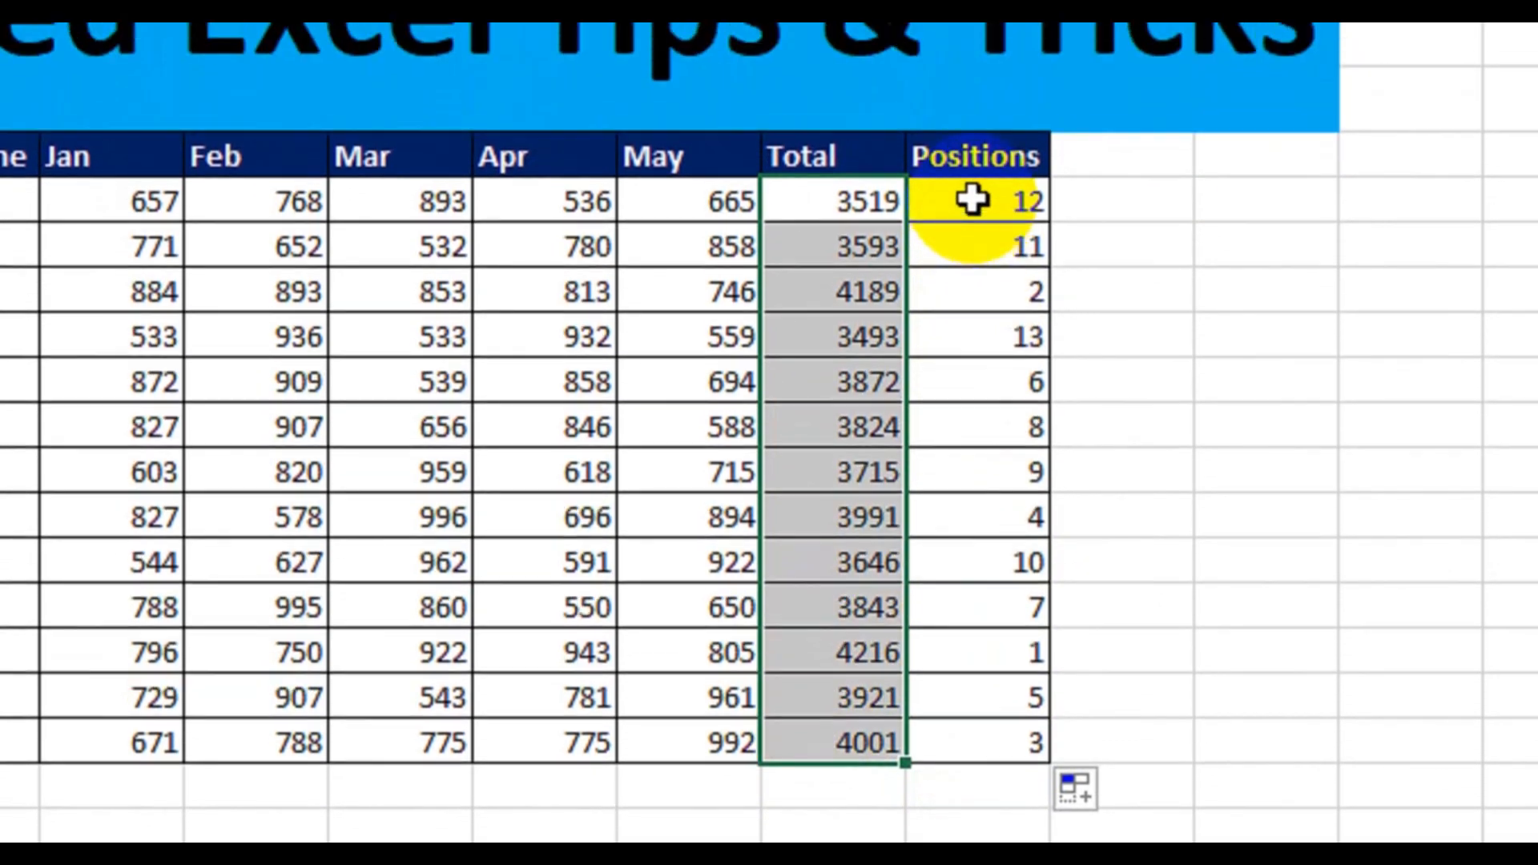
drag(972, 200, 974, 741)
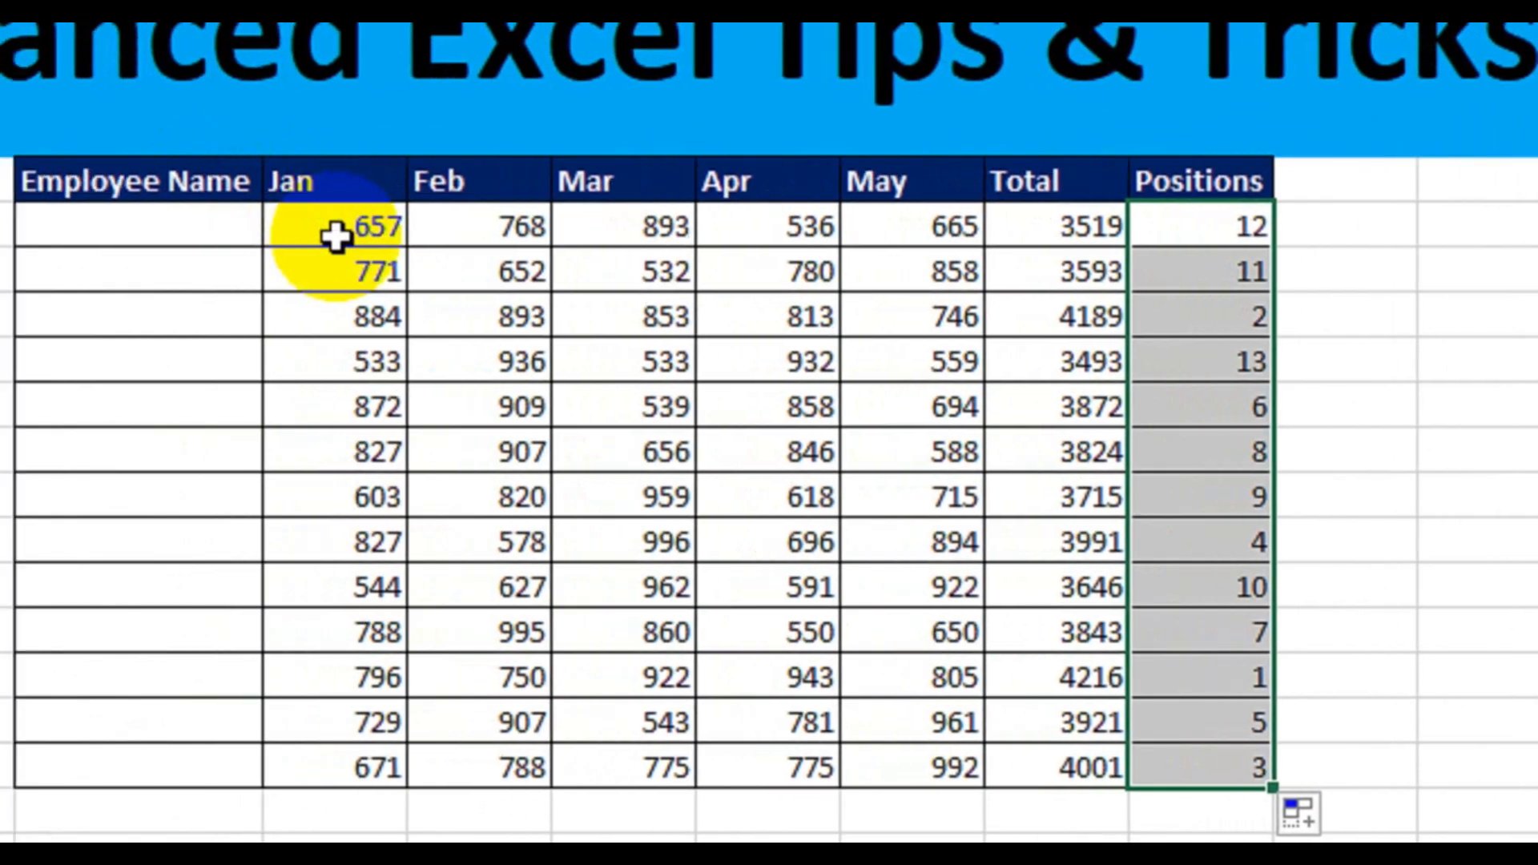
drag(335, 237, 900, 769)
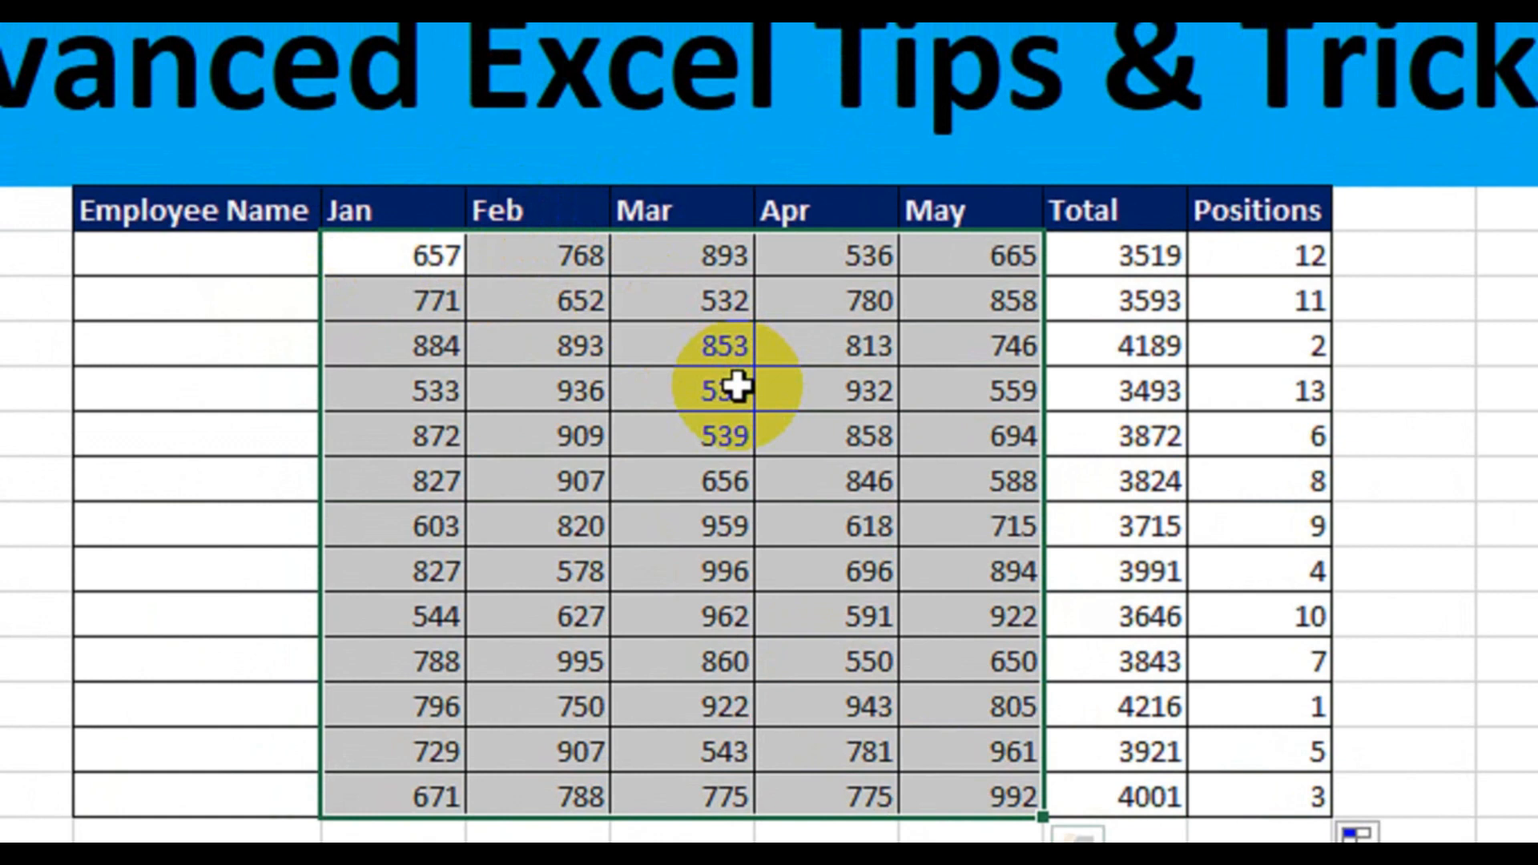
click(1282, 258)
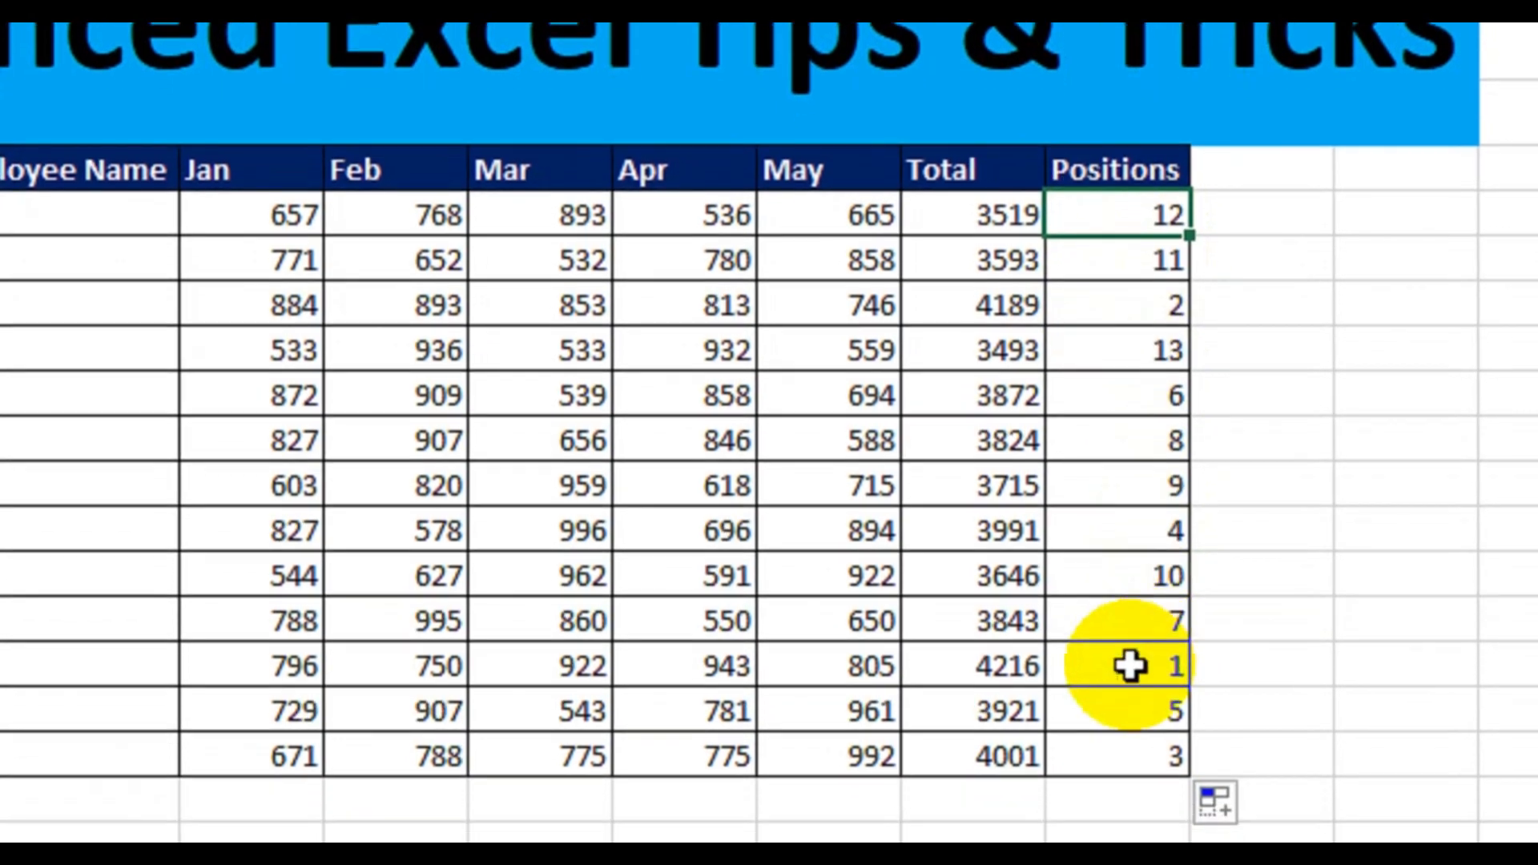
click(1130, 666)
click(1114, 308)
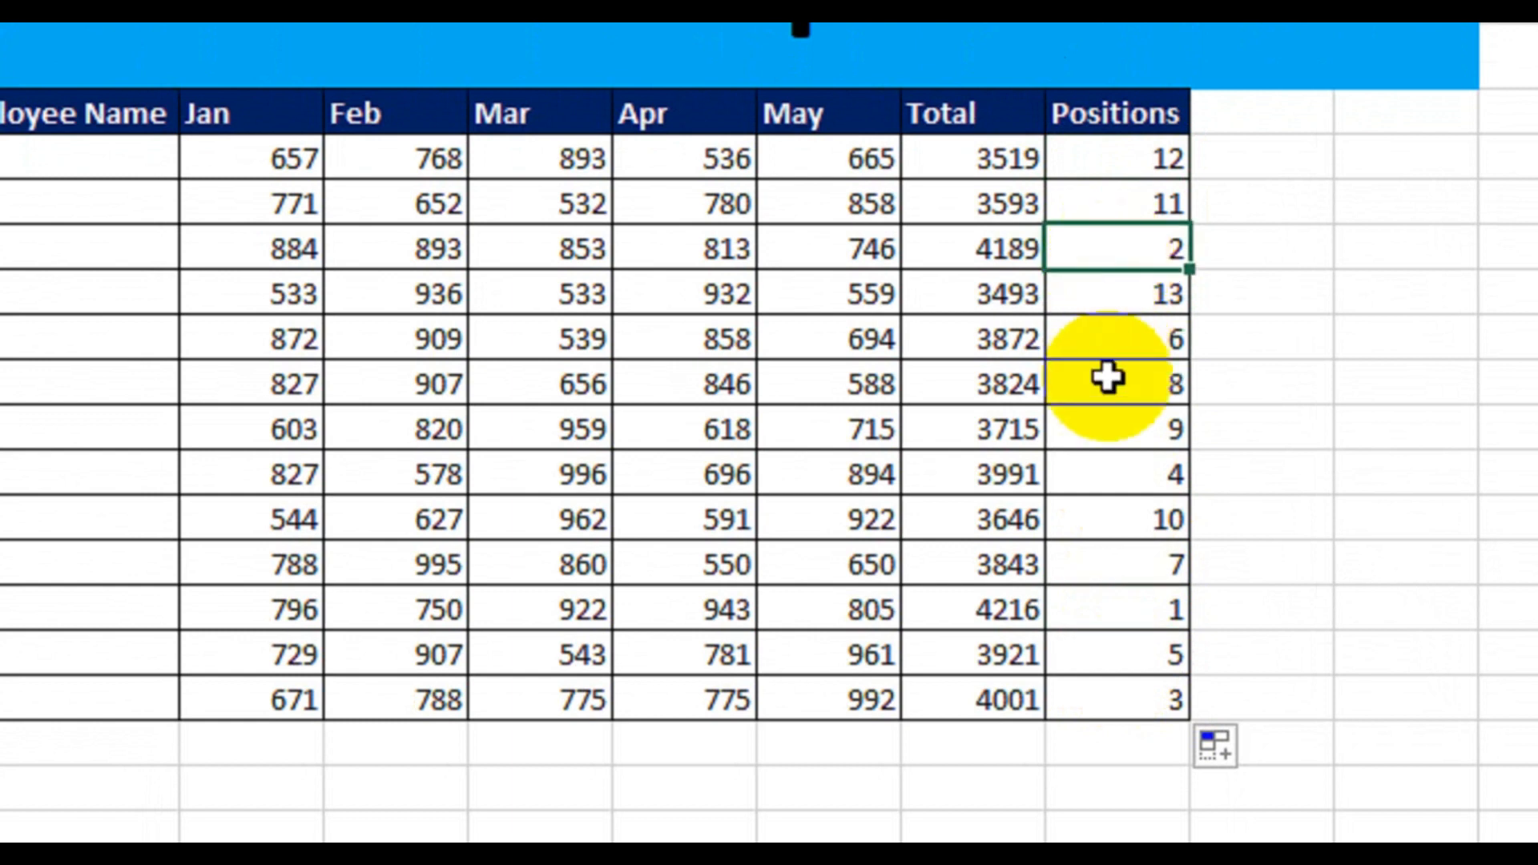
click(1096, 563)
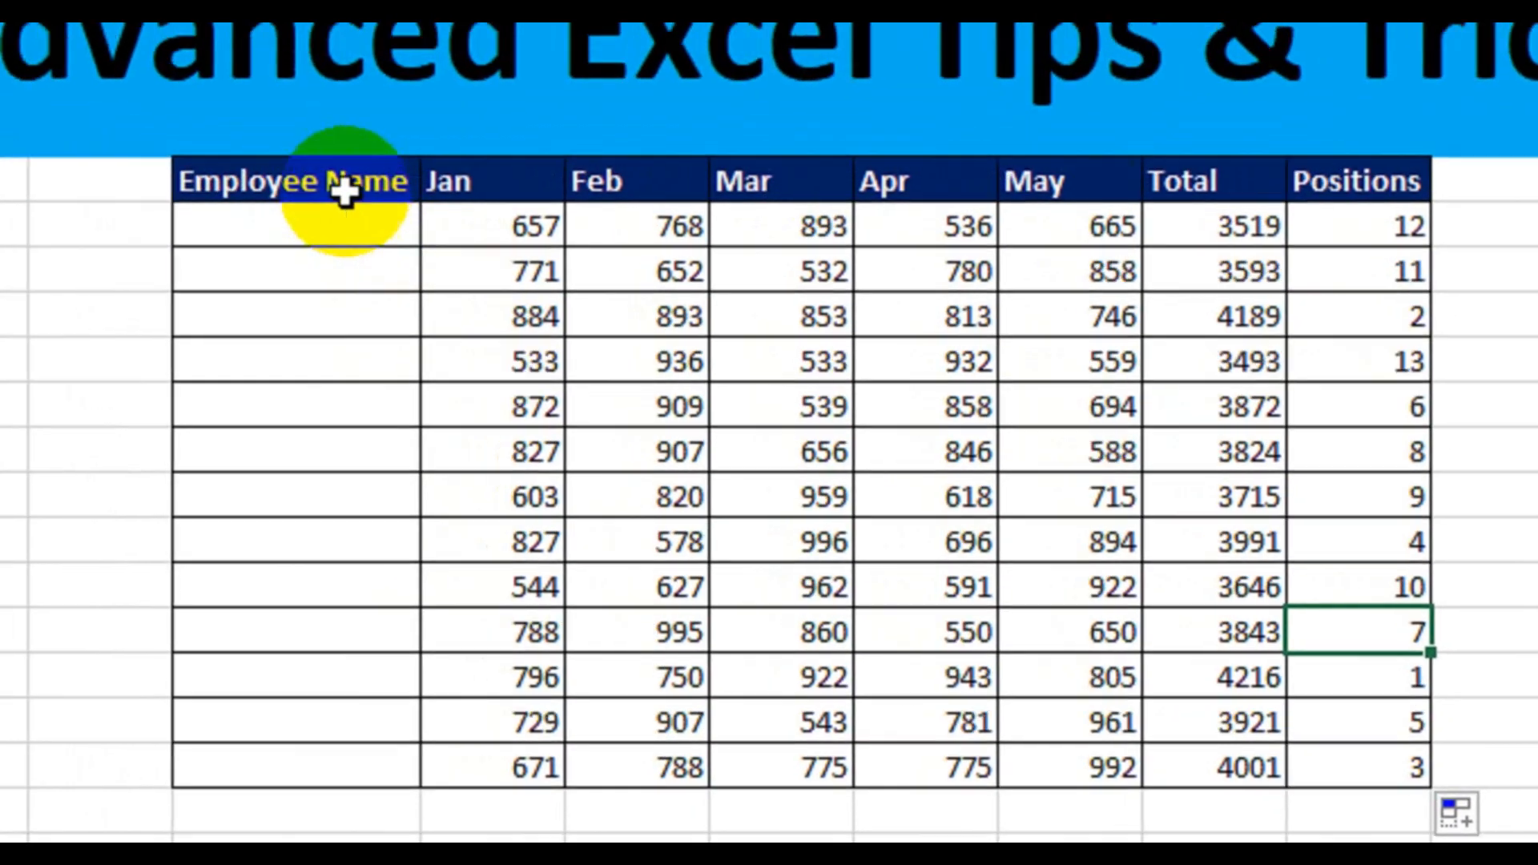
Turn on filtering for the whole employee table including headers, and autofit the Employee Name and Positions columns.
drag(237, 113, 919, 502)
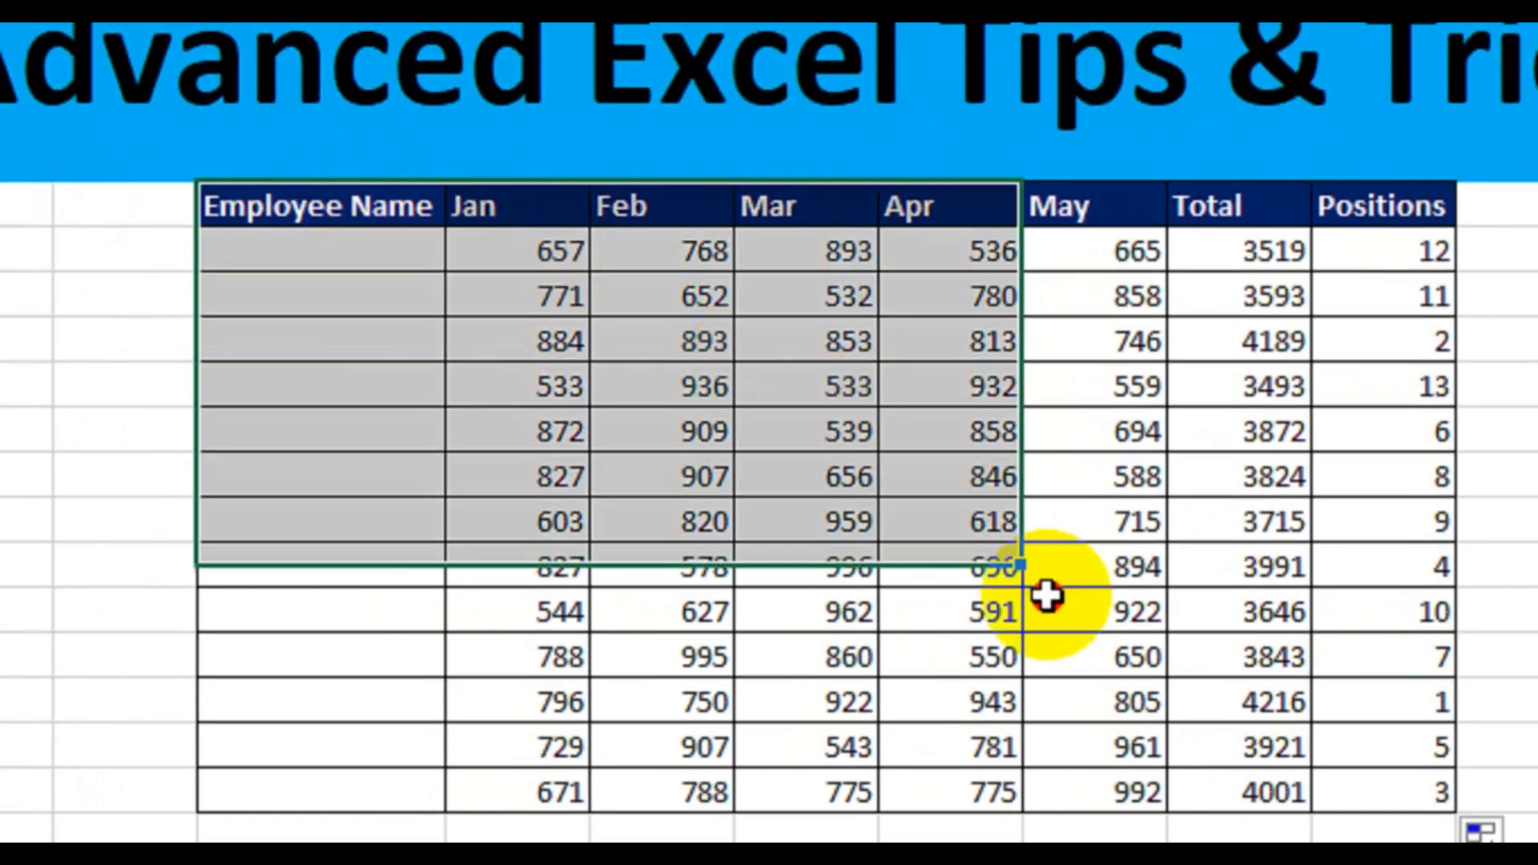
drag(1047, 596, 1353, 796)
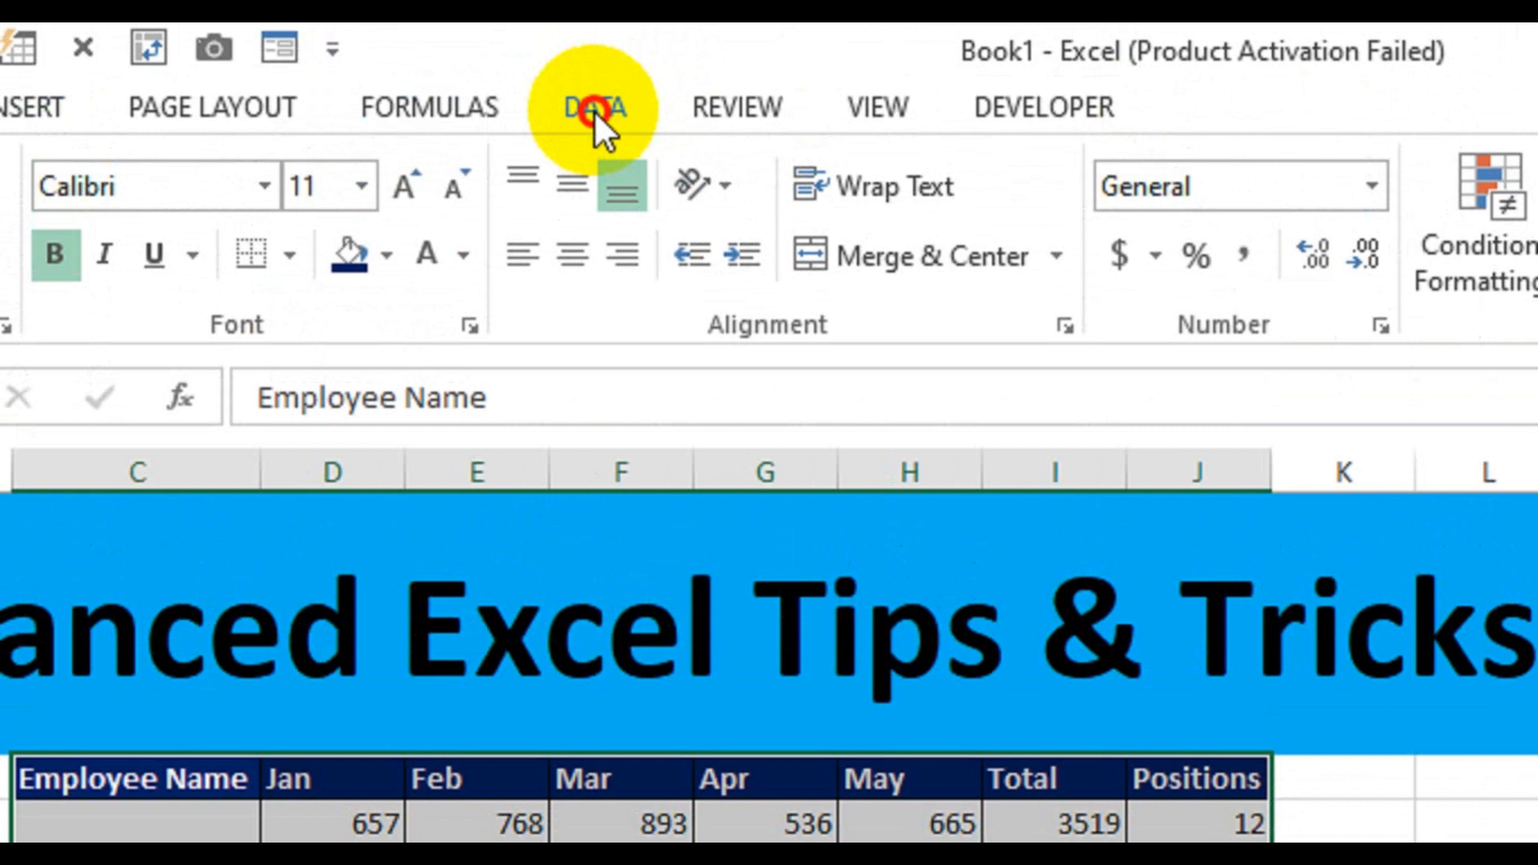
click(594, 109)
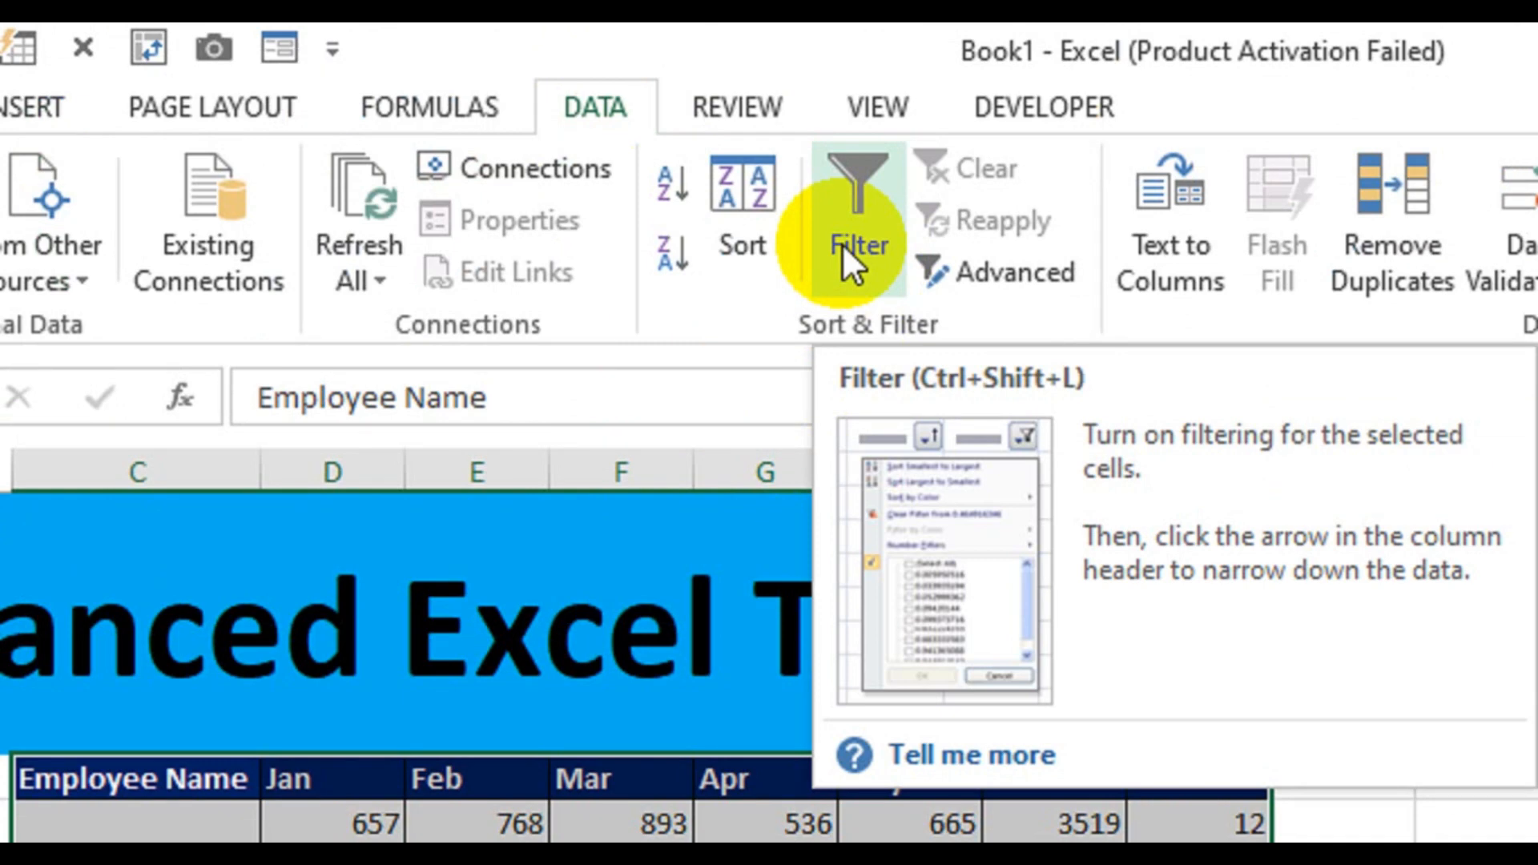
click(859, 256)
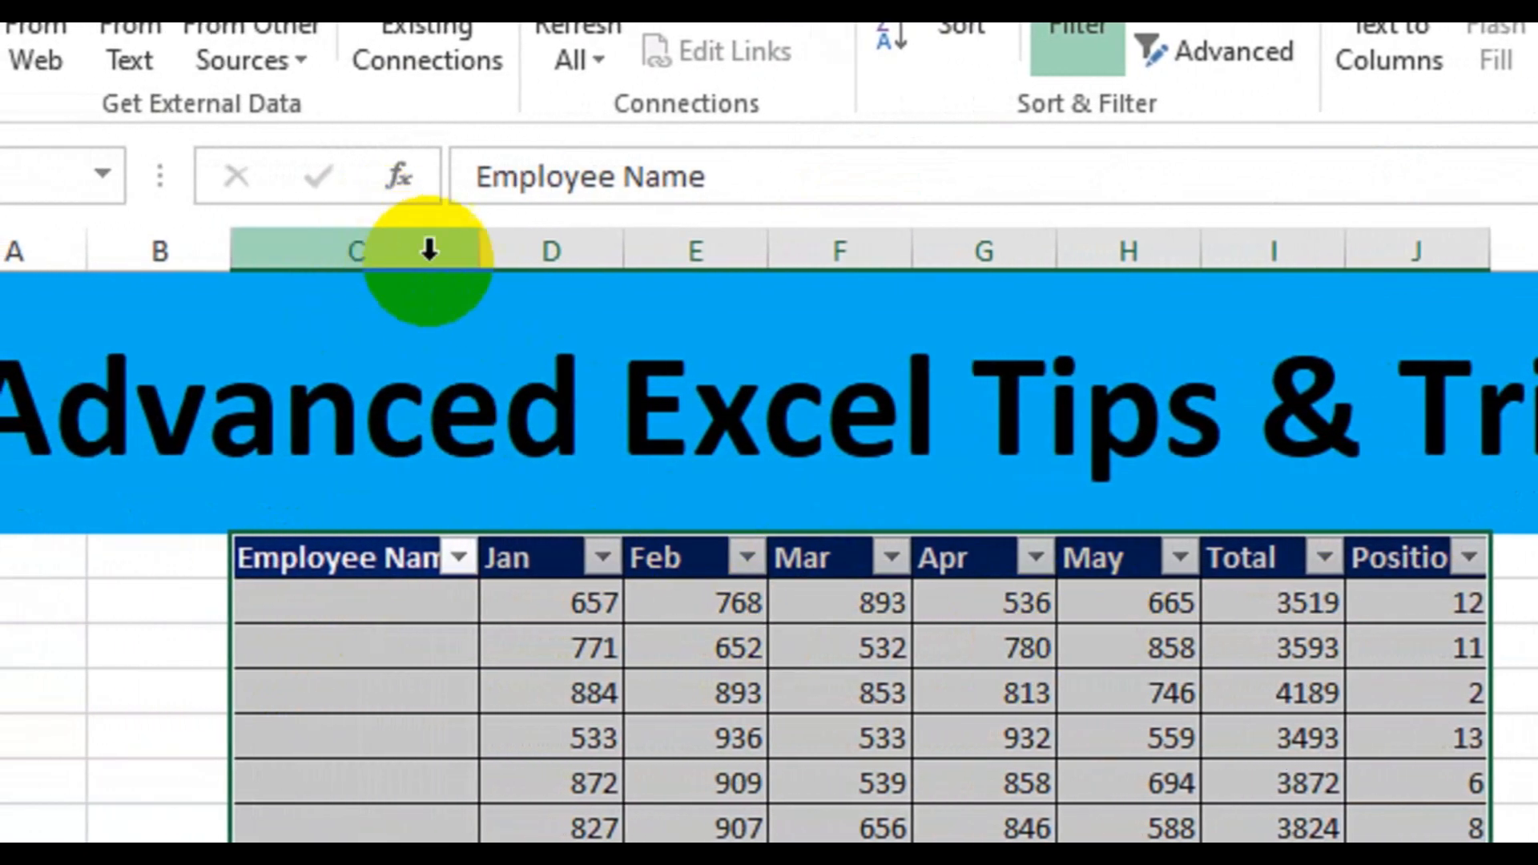
double_click(478, 258)
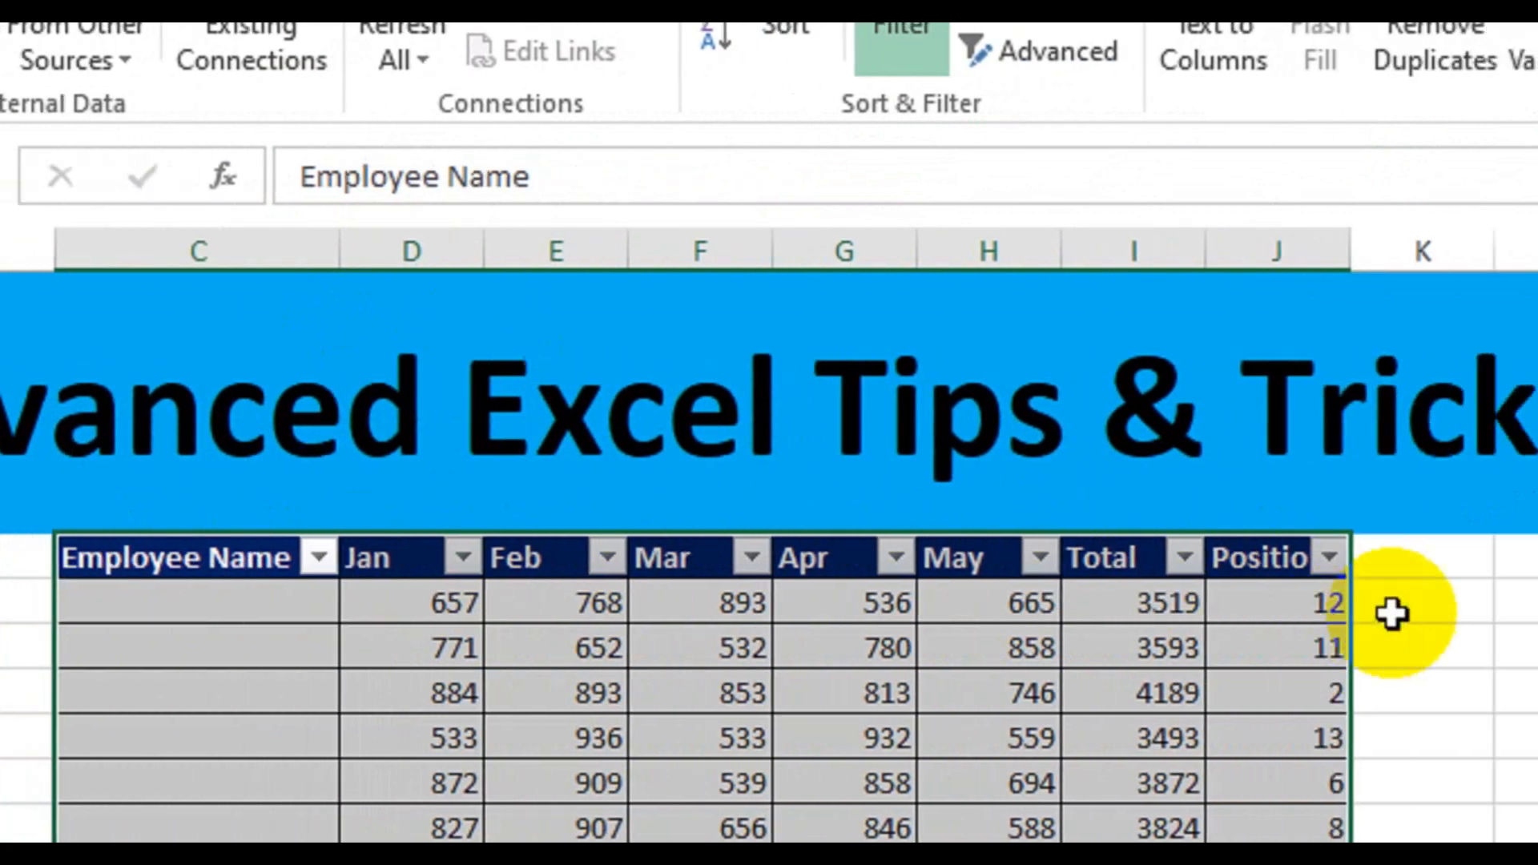
double_click(1161, 256)
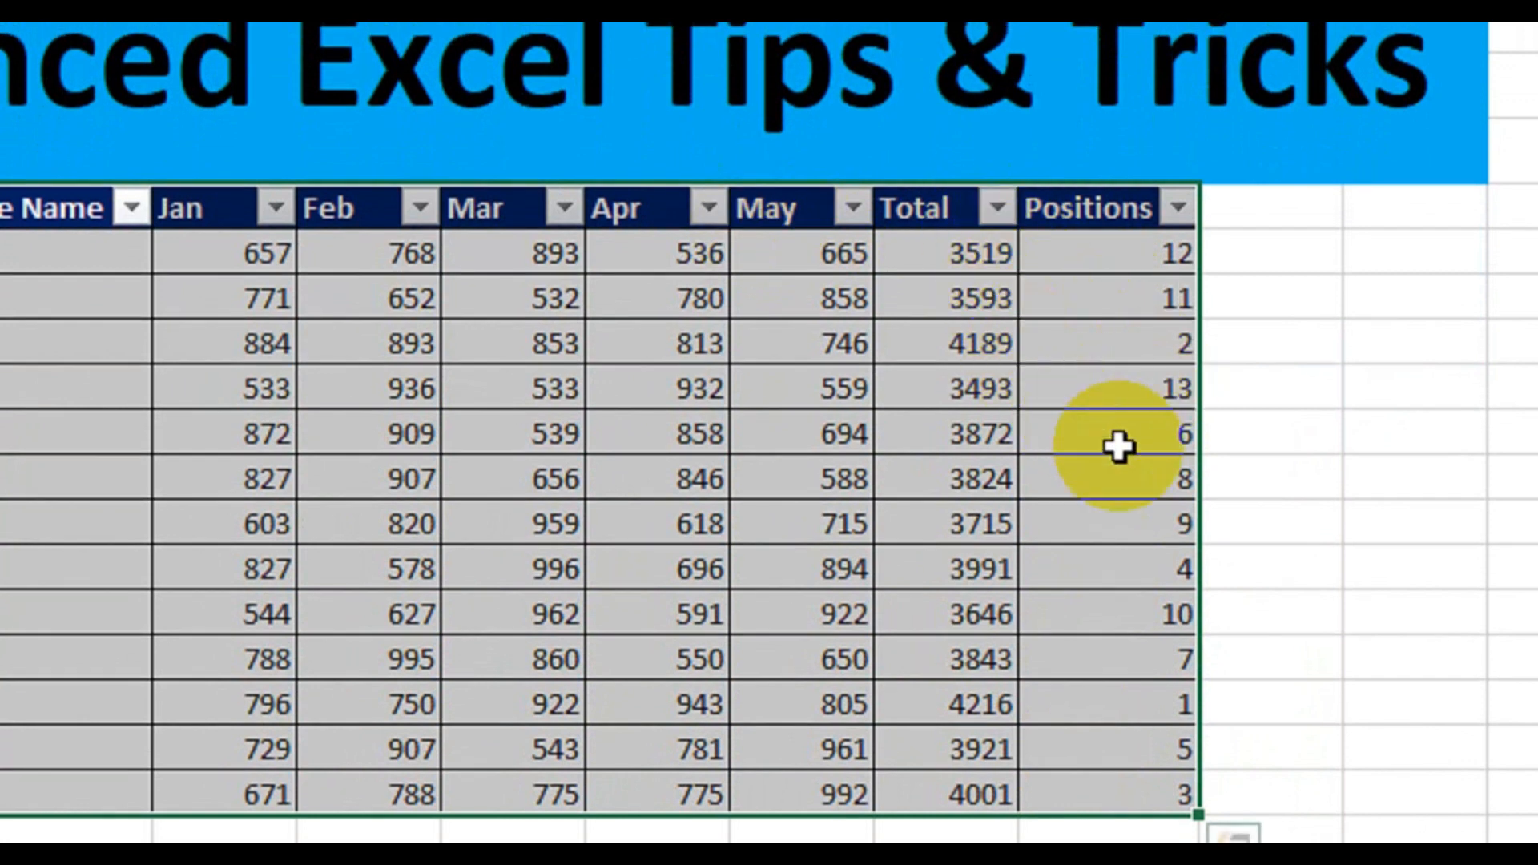
Sort the table by the Positions column from smallest to largest.
click(1071, 290)
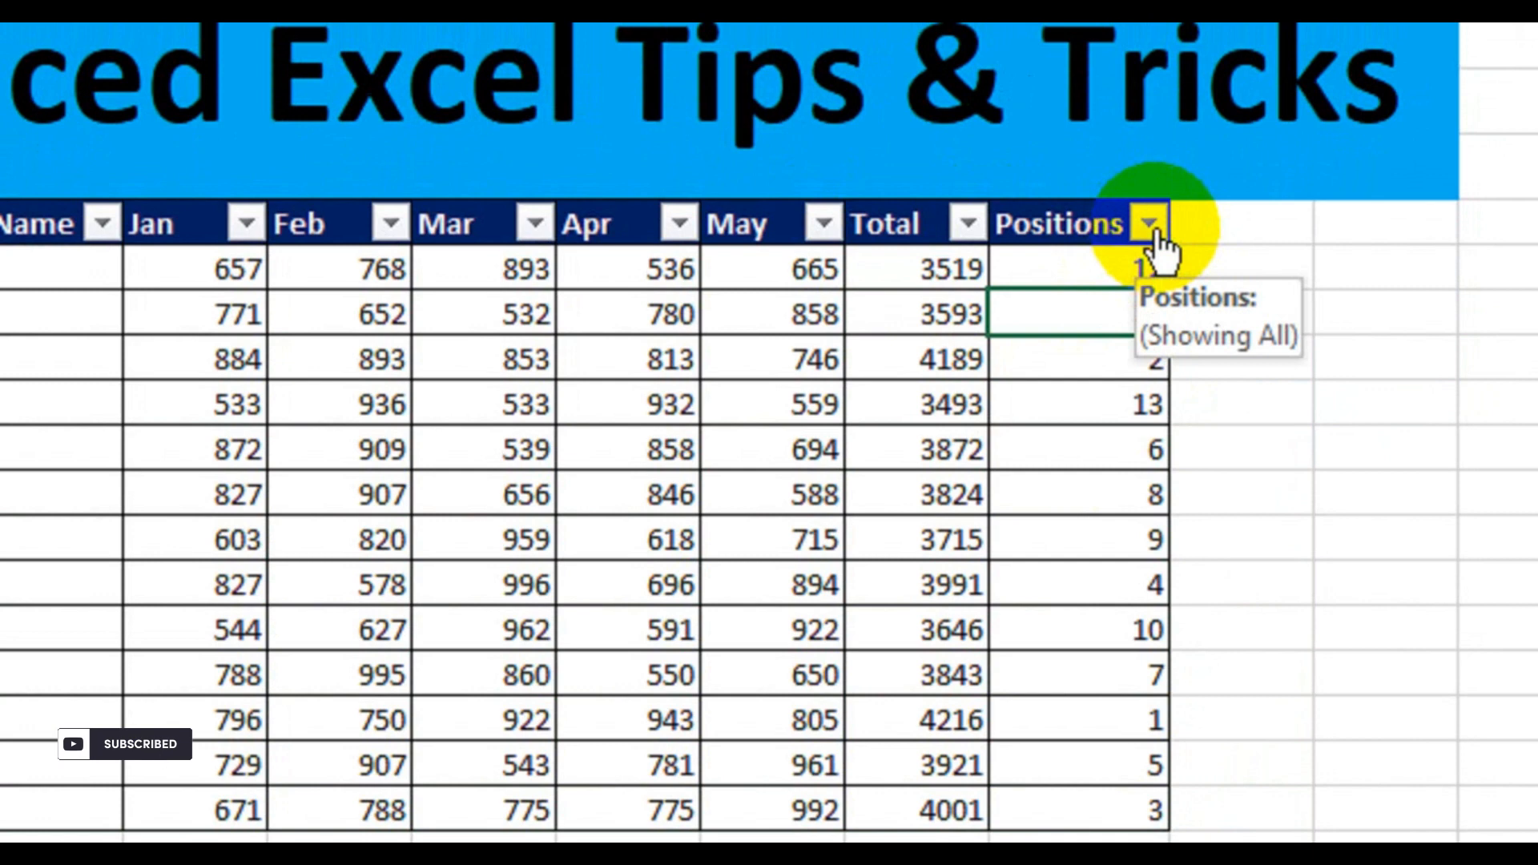
click(1150, 226)
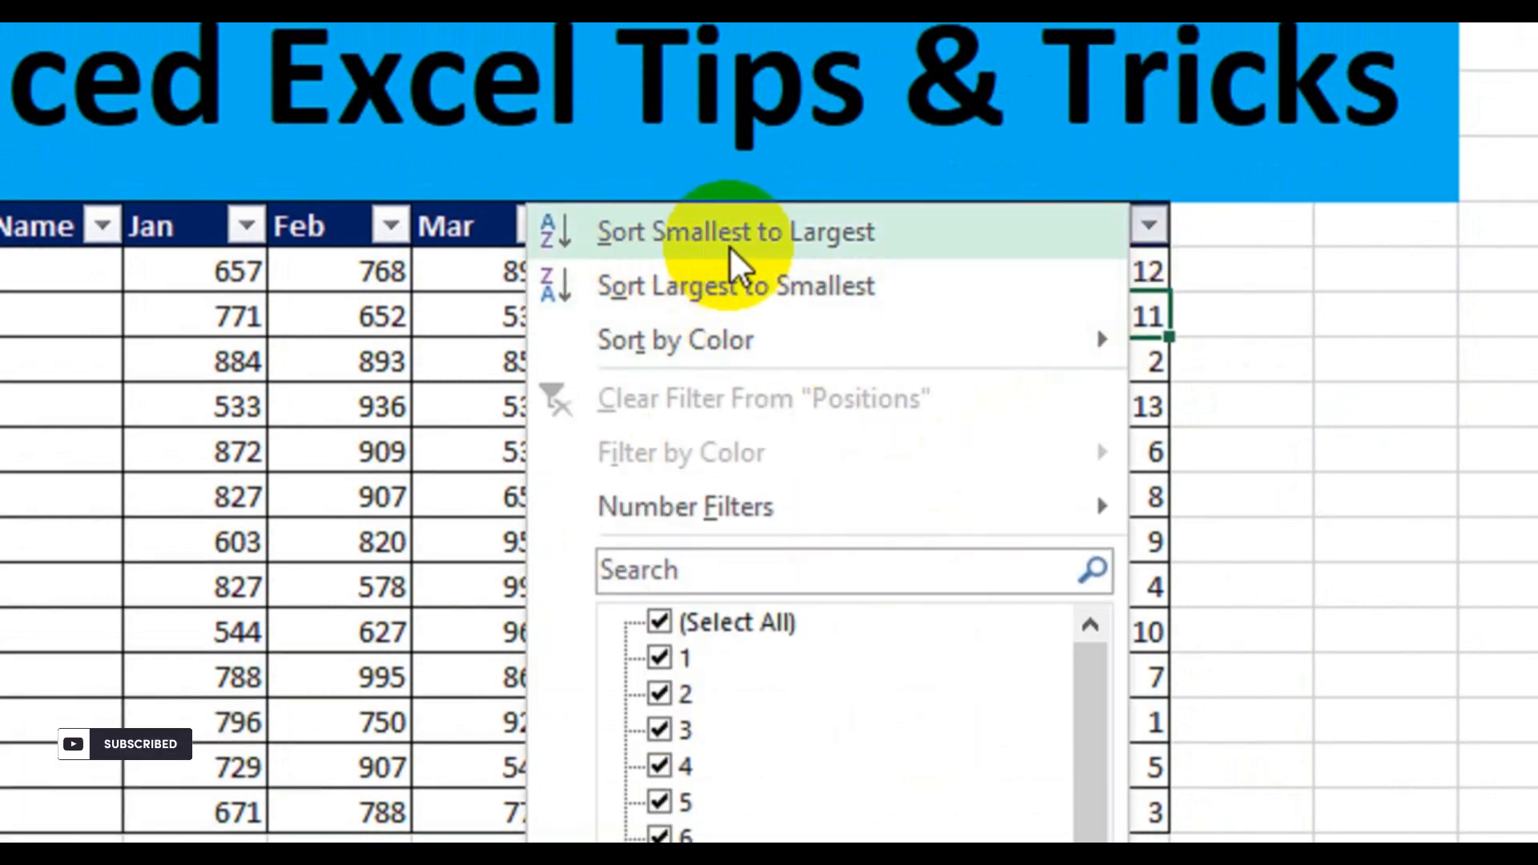
click(812, 239)
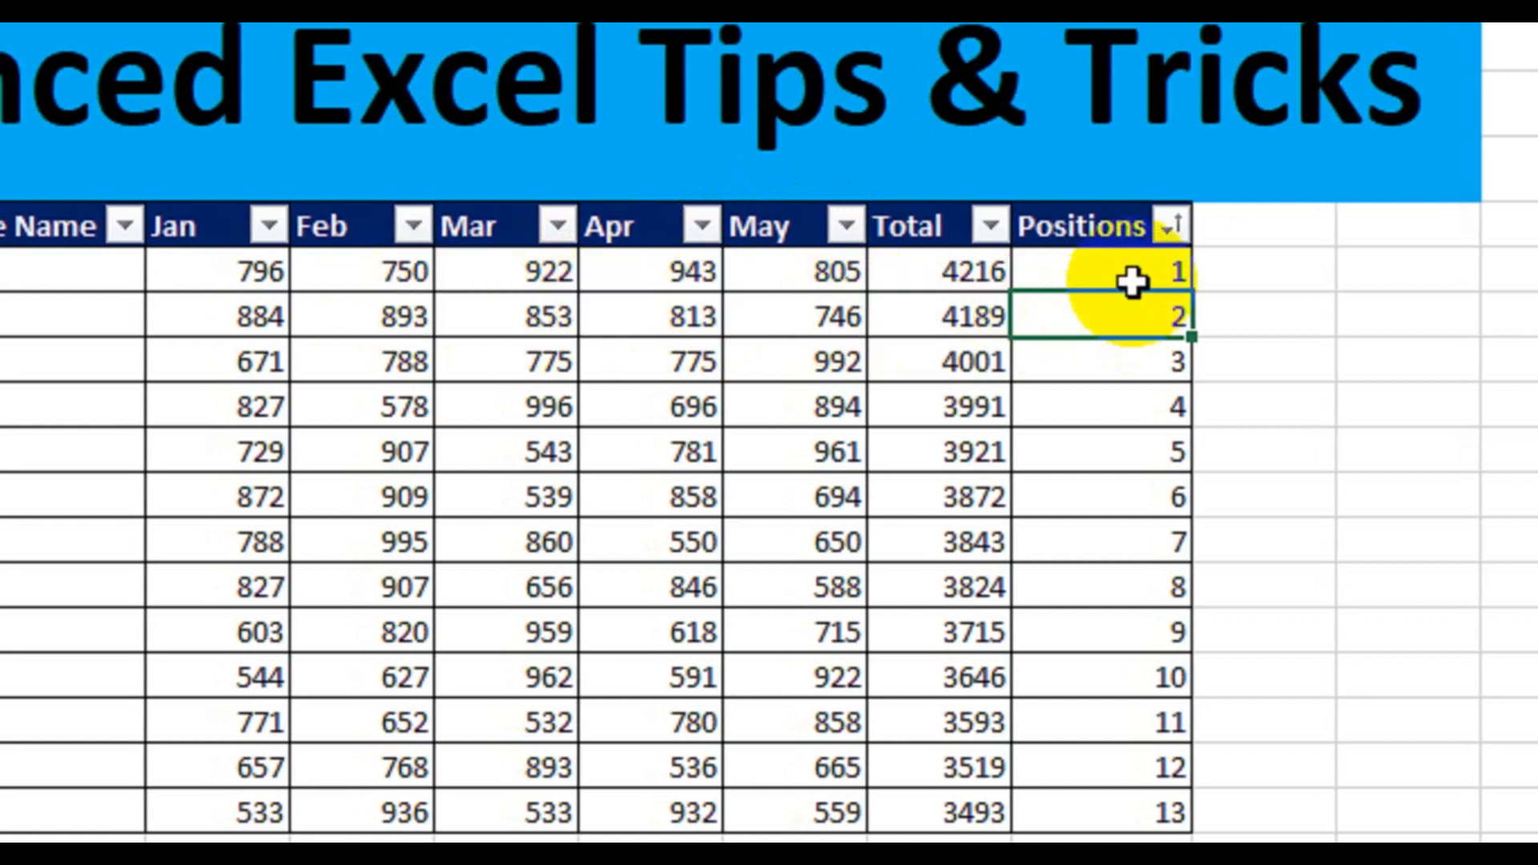
Examine the sorted Positions column row by row, comparing each rank with its Total.
drag(1130, 271, 1085, 814)
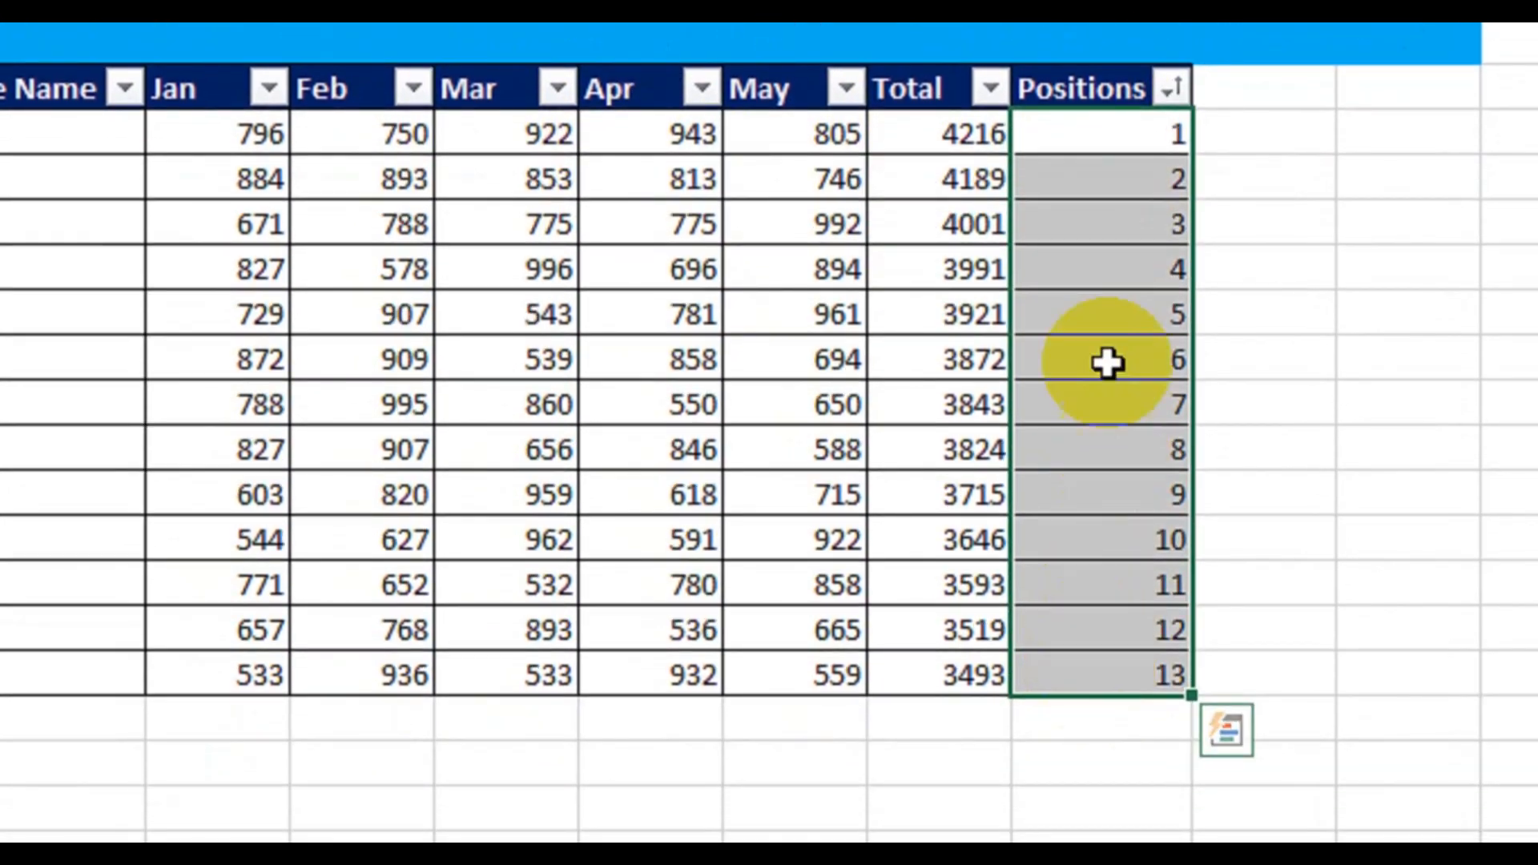
click(1122, 450)
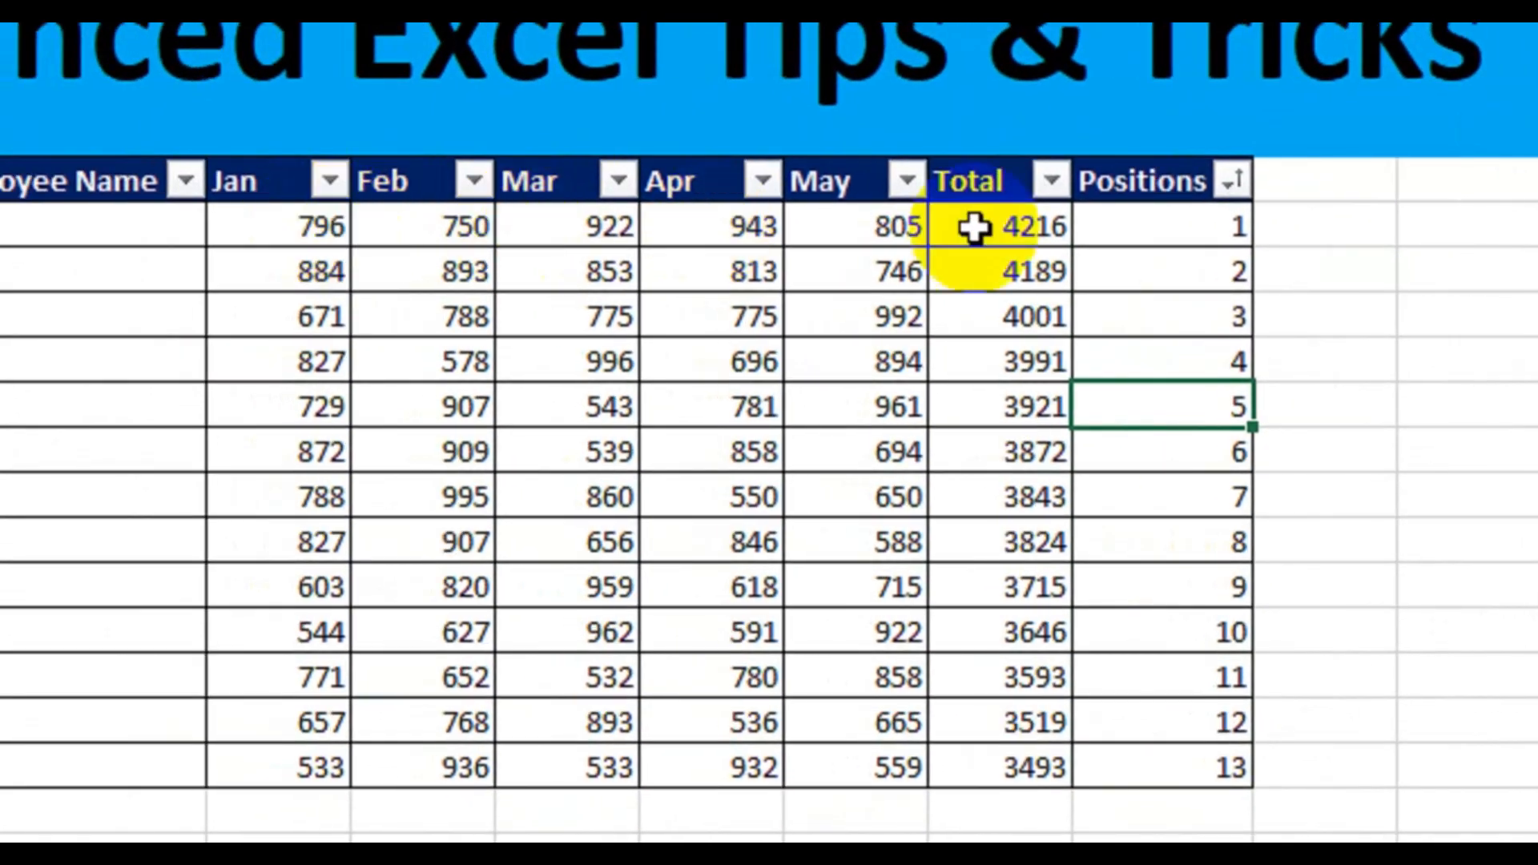
click(1142, 234)
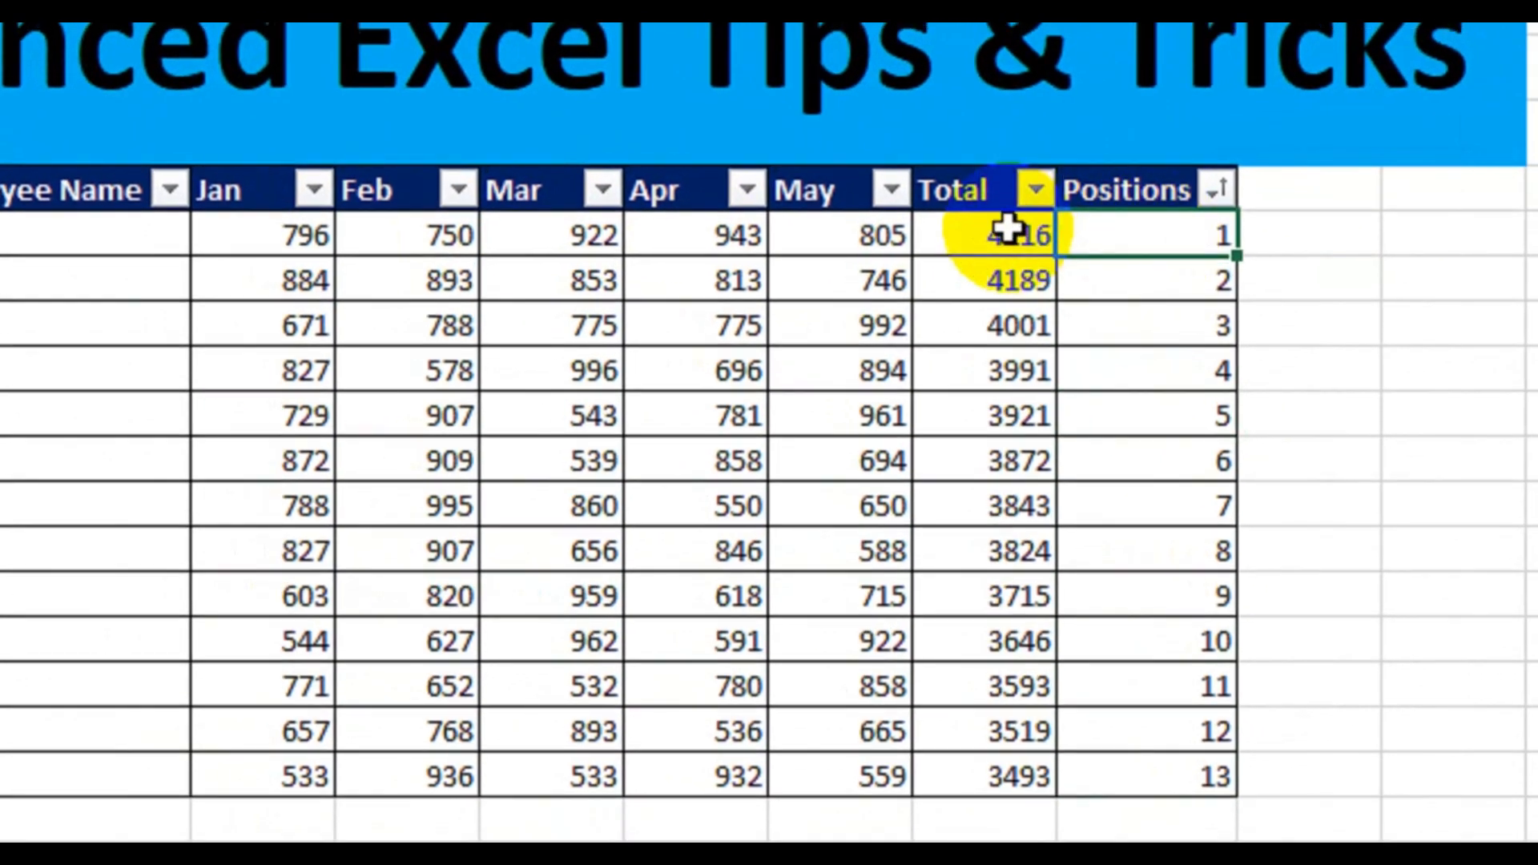
drag(965, 230, 275, 230)
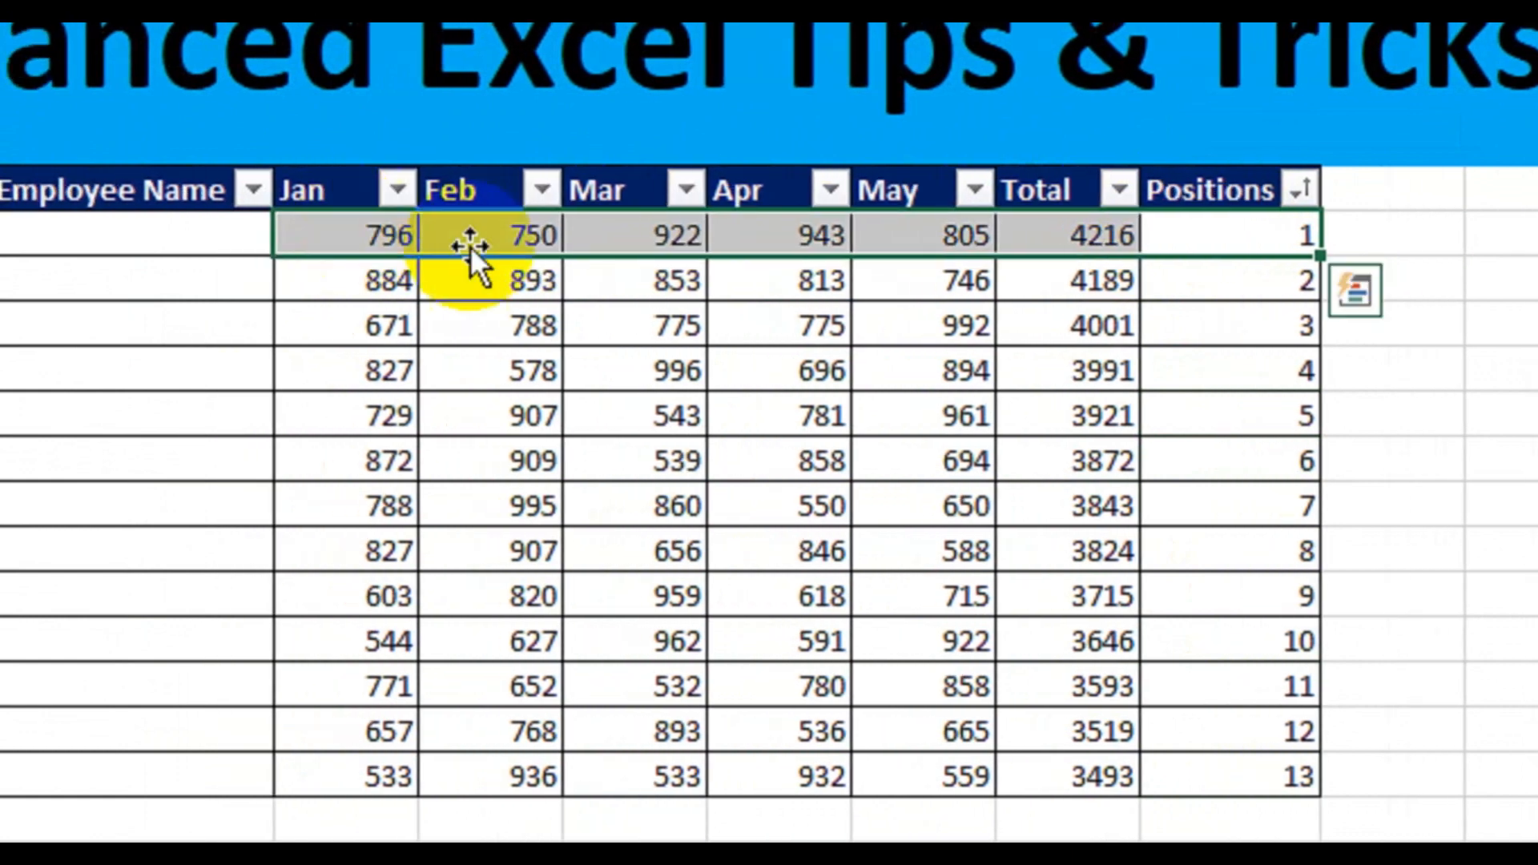
drag(1223, 282, 1107, 281)
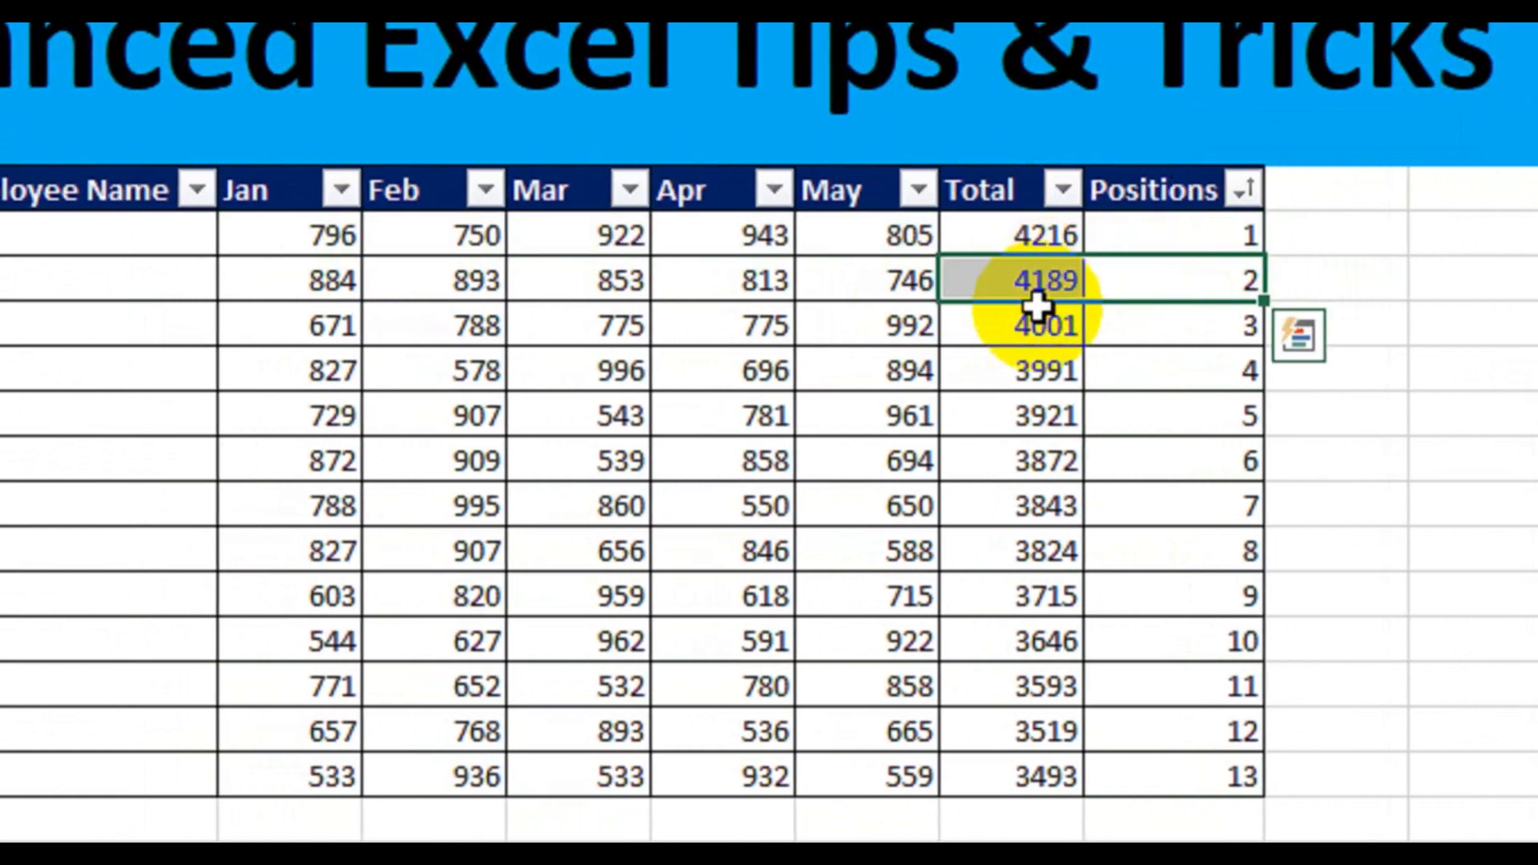
drag(1161, 345, 1029, 374)
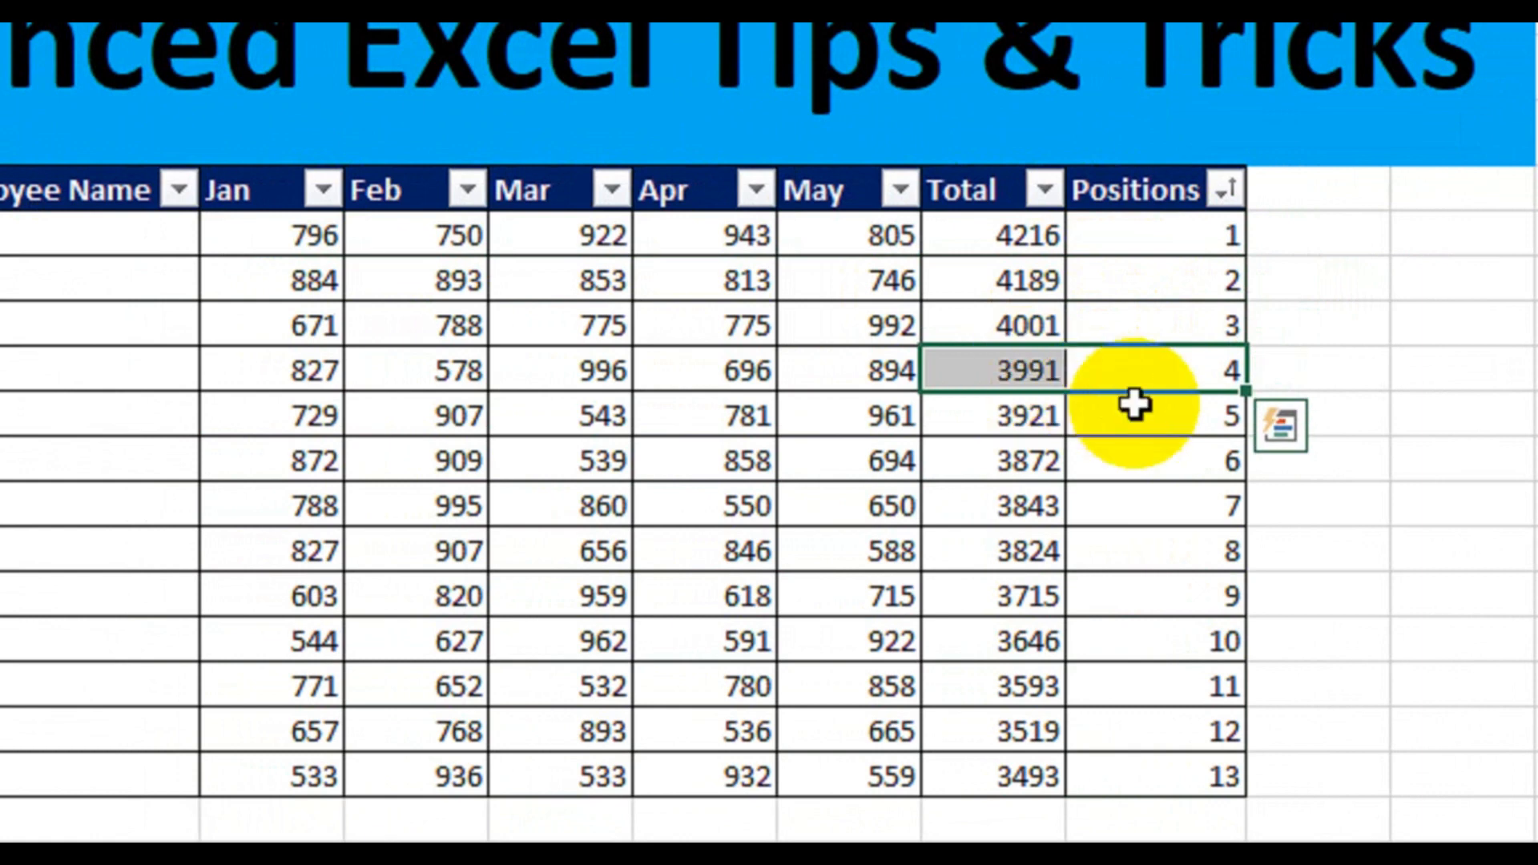
drag(1135, 408, 996, 416)
drag(1137, 463, 1041, 472)
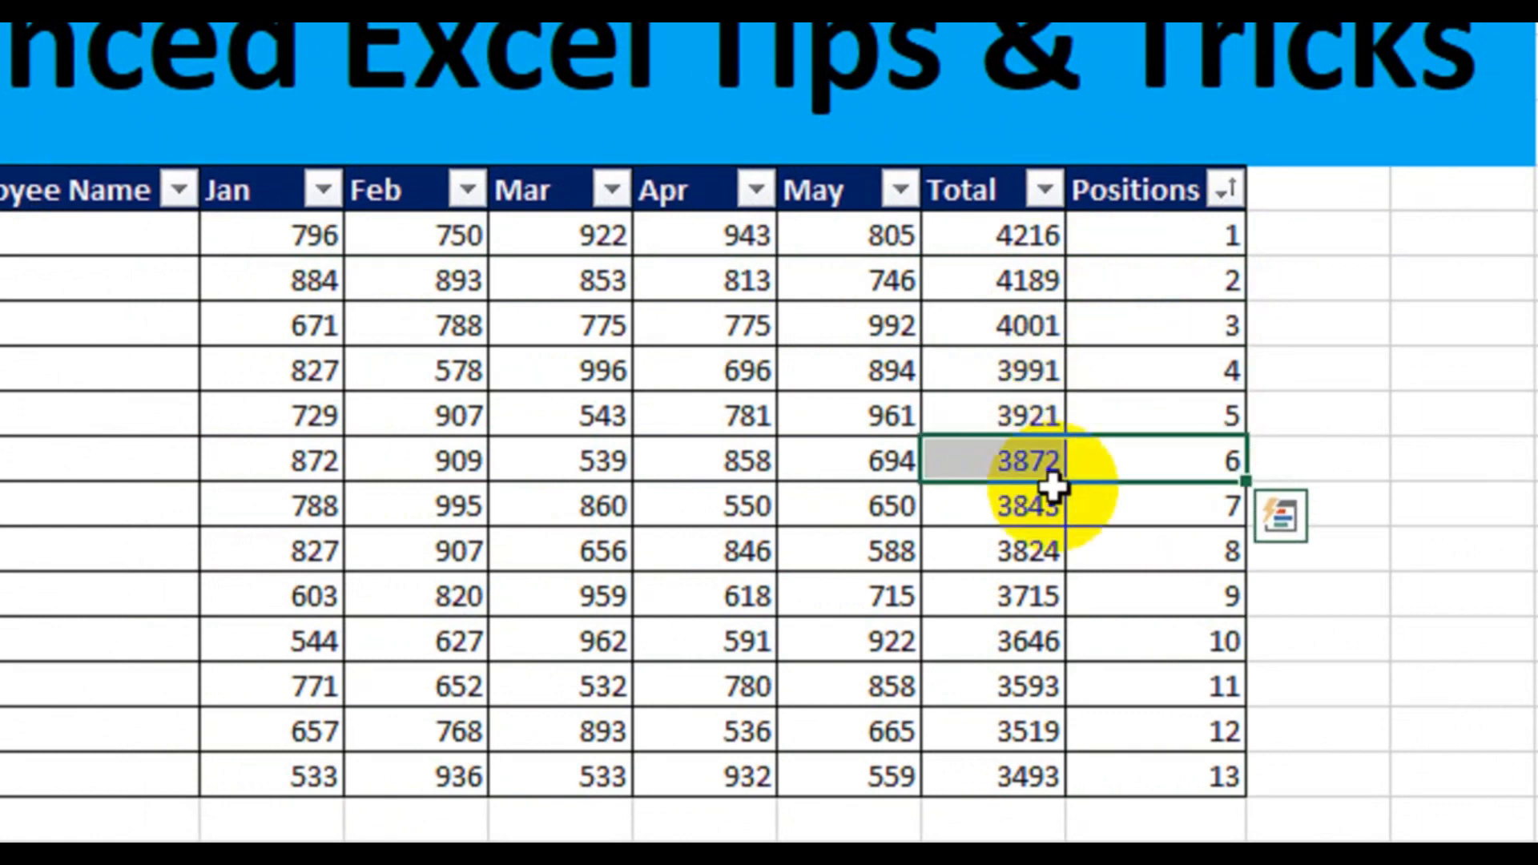
drag(1146, 505, 1020, 521)
drag(1129, 566, 1068, 584)
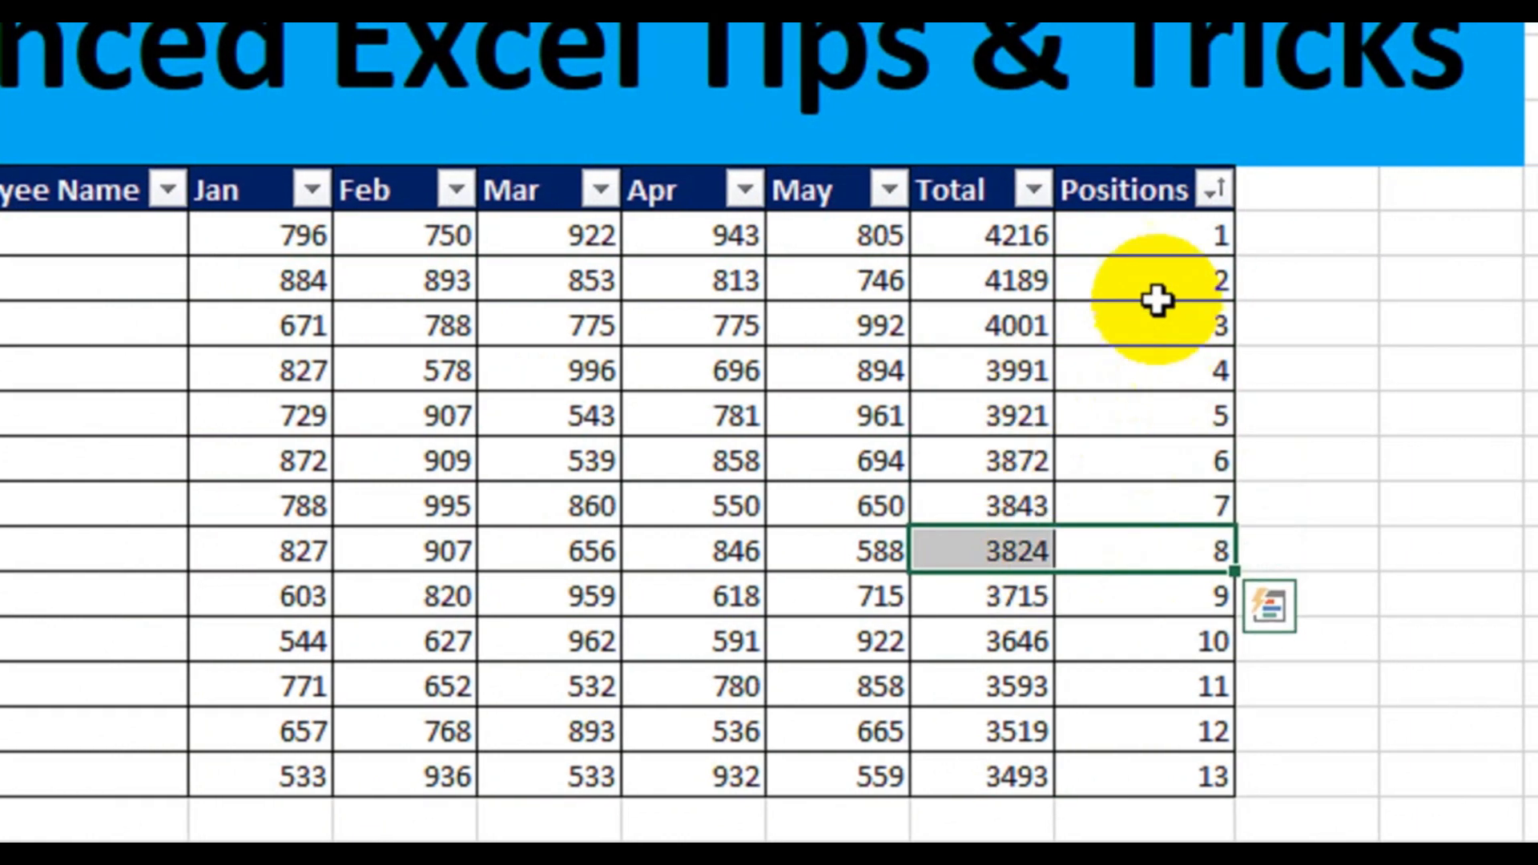
drag(1155, 246, 1143, 775)
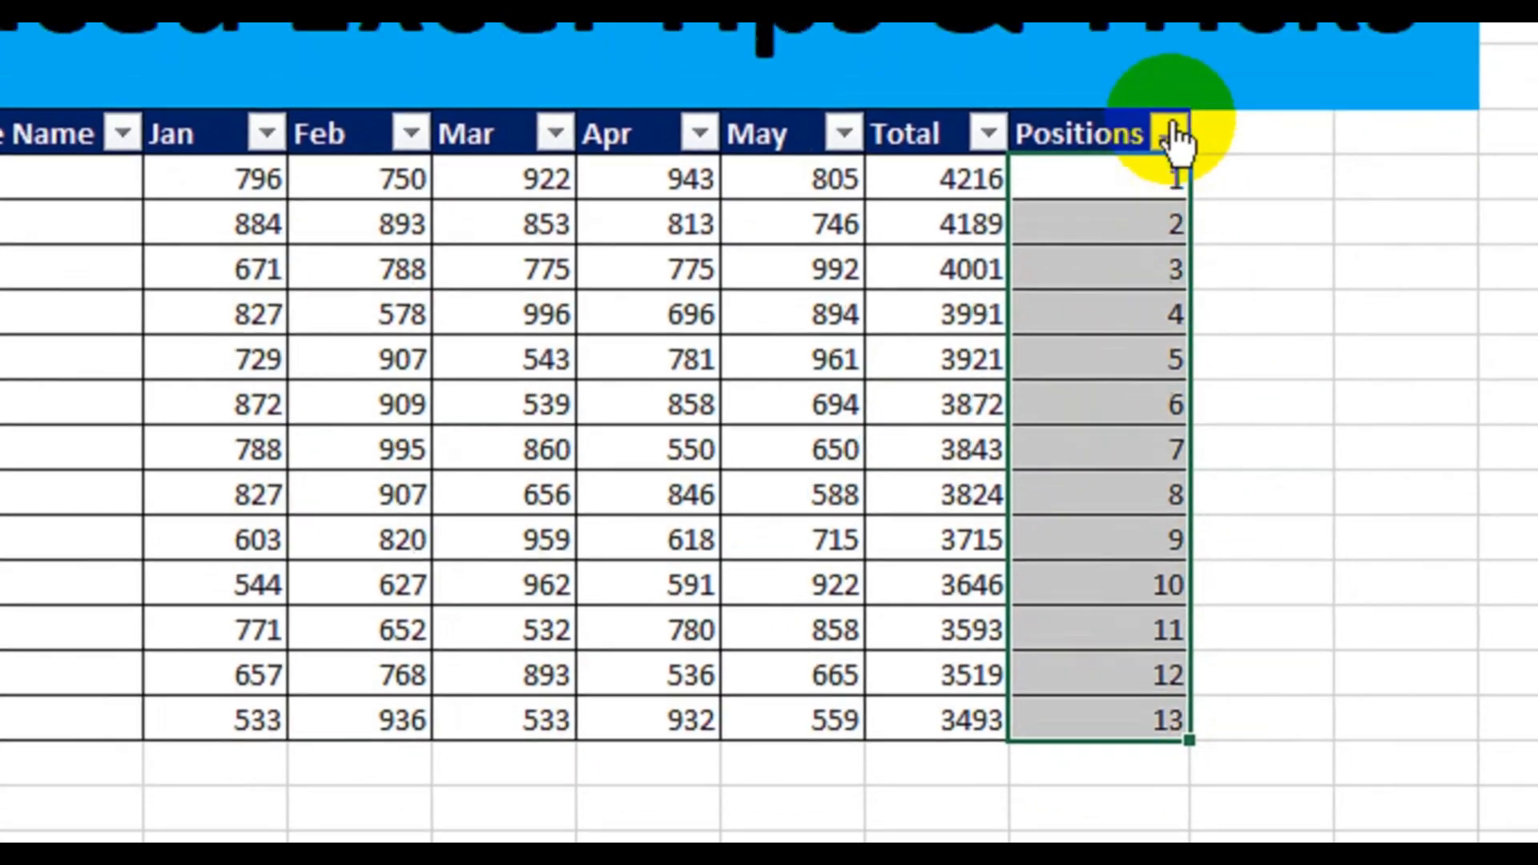
Sort the table by the Positions column from largest to smallest and review the reversed order.
click(1166, 196)
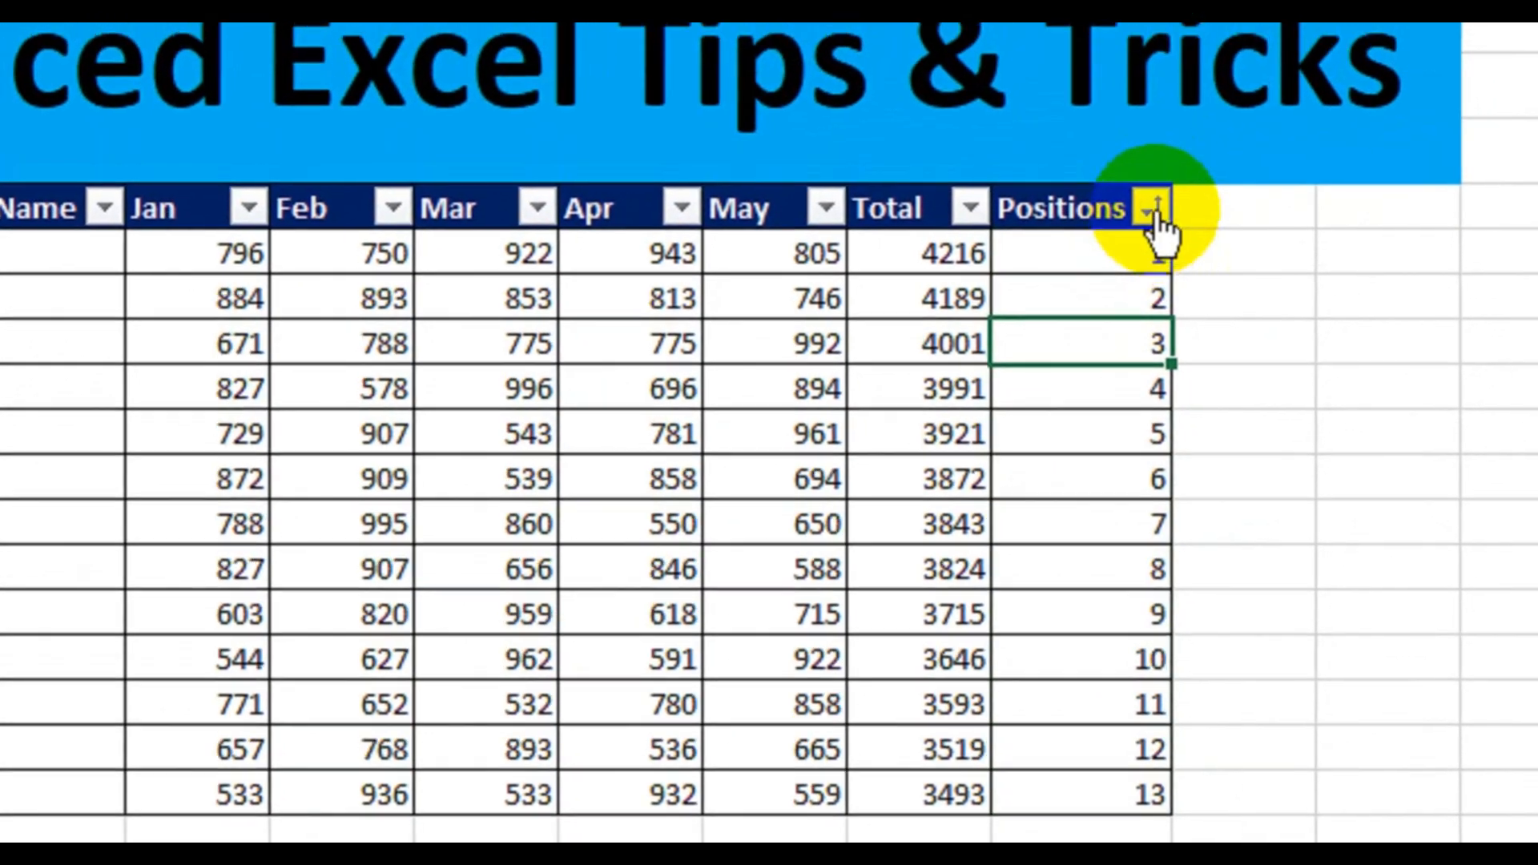
click(1151, 211)
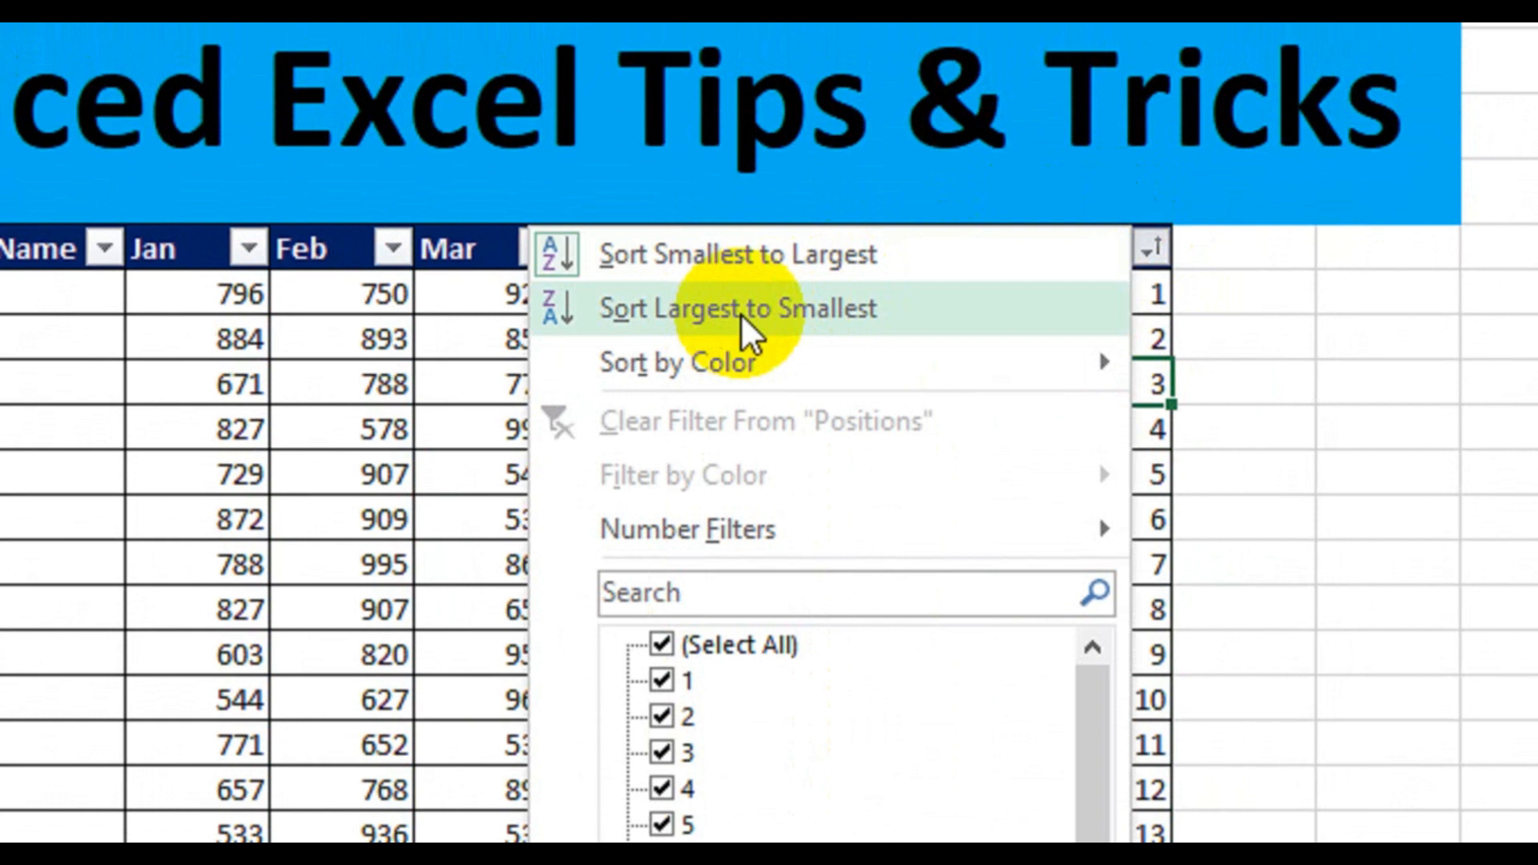
click(784, 310)
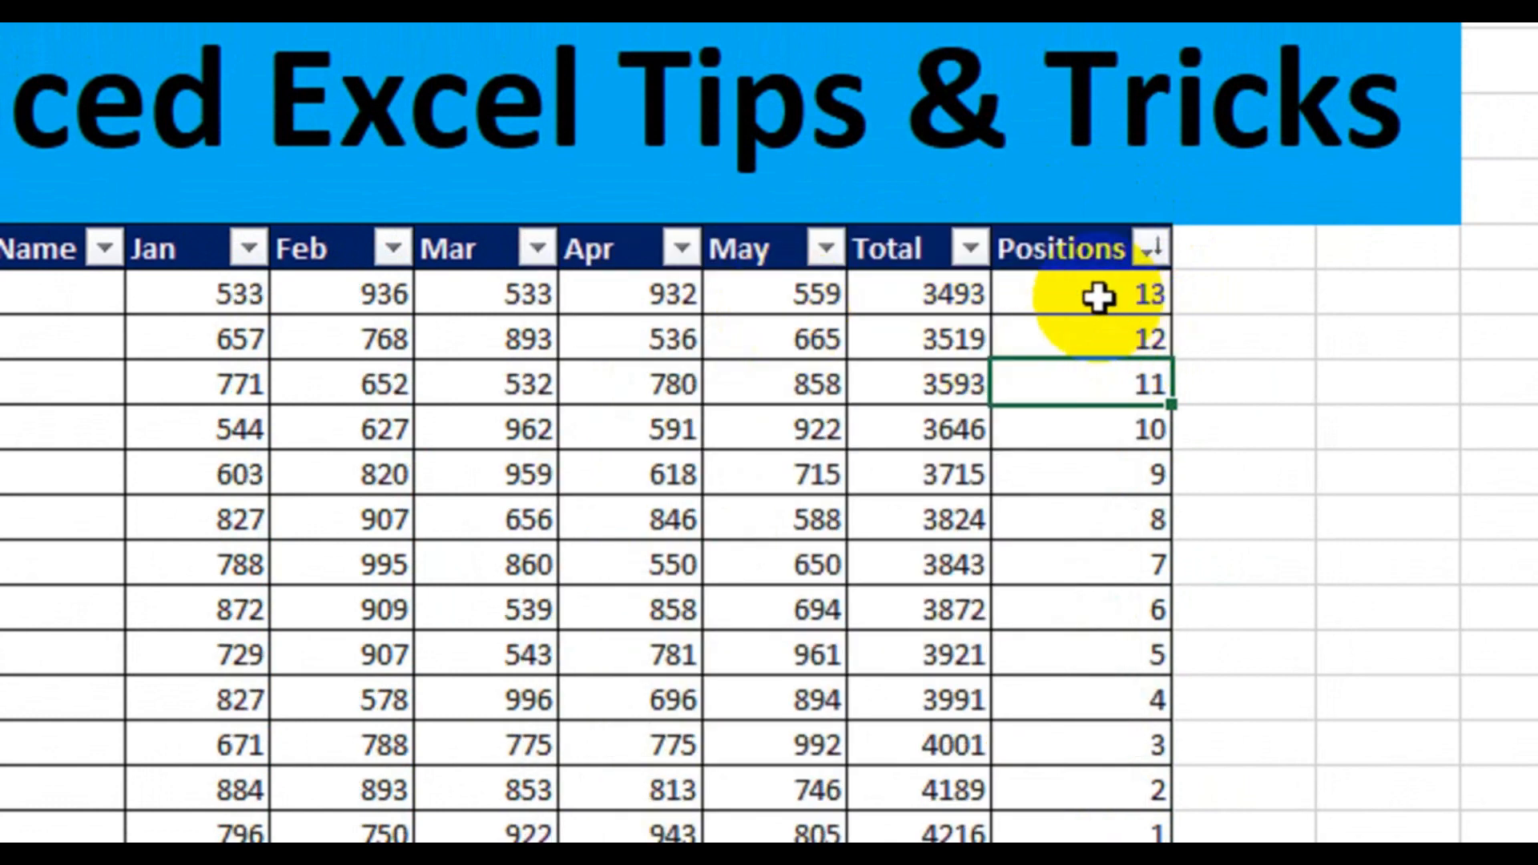
drag(1097, 296, 1041, 773)
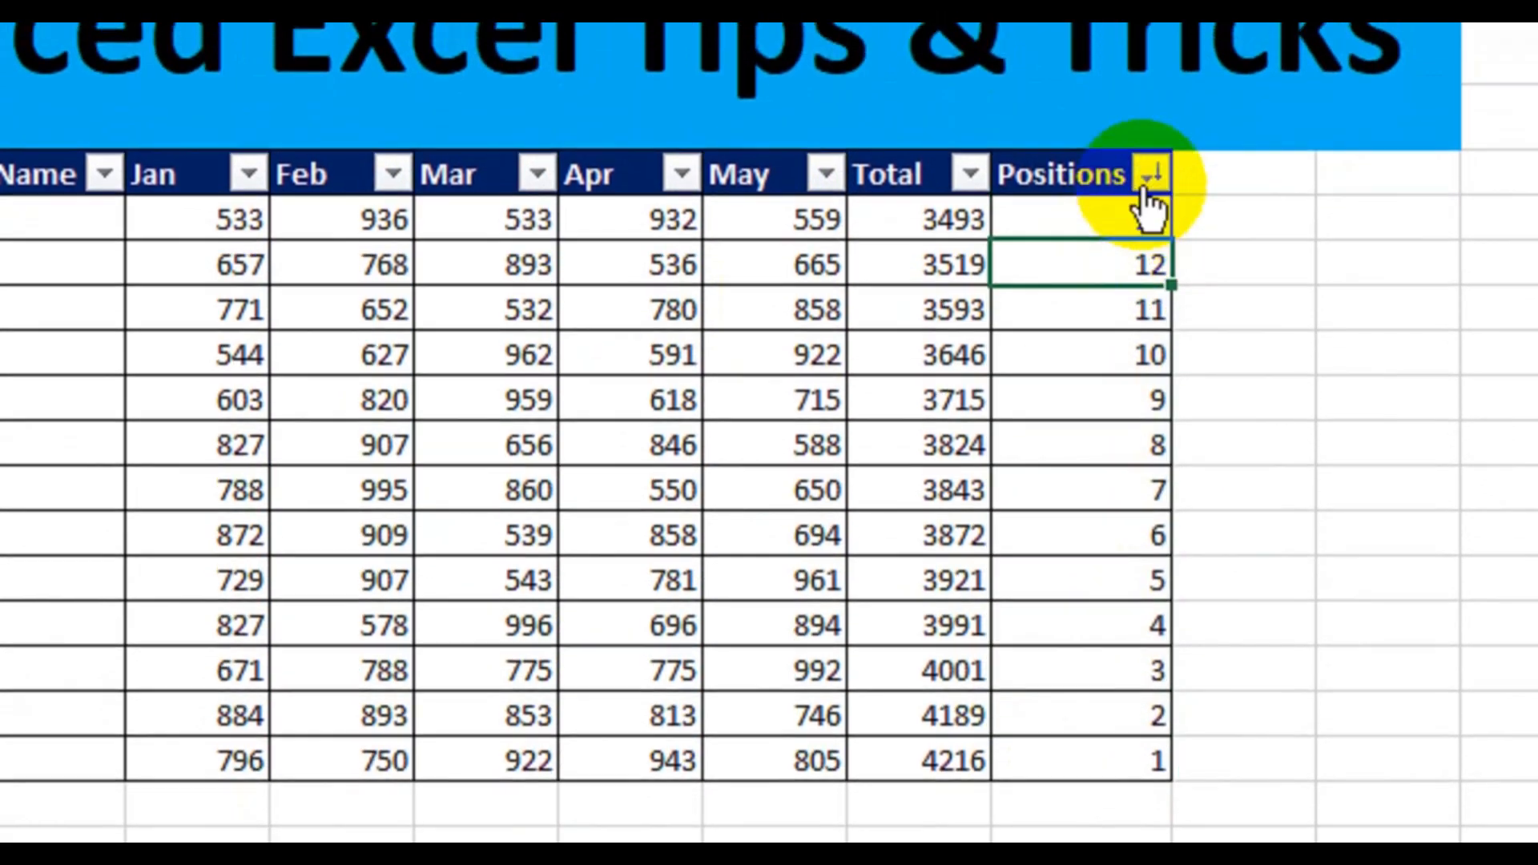
Sort the table by Positions from smallest to largest again.
click(1152, 139)
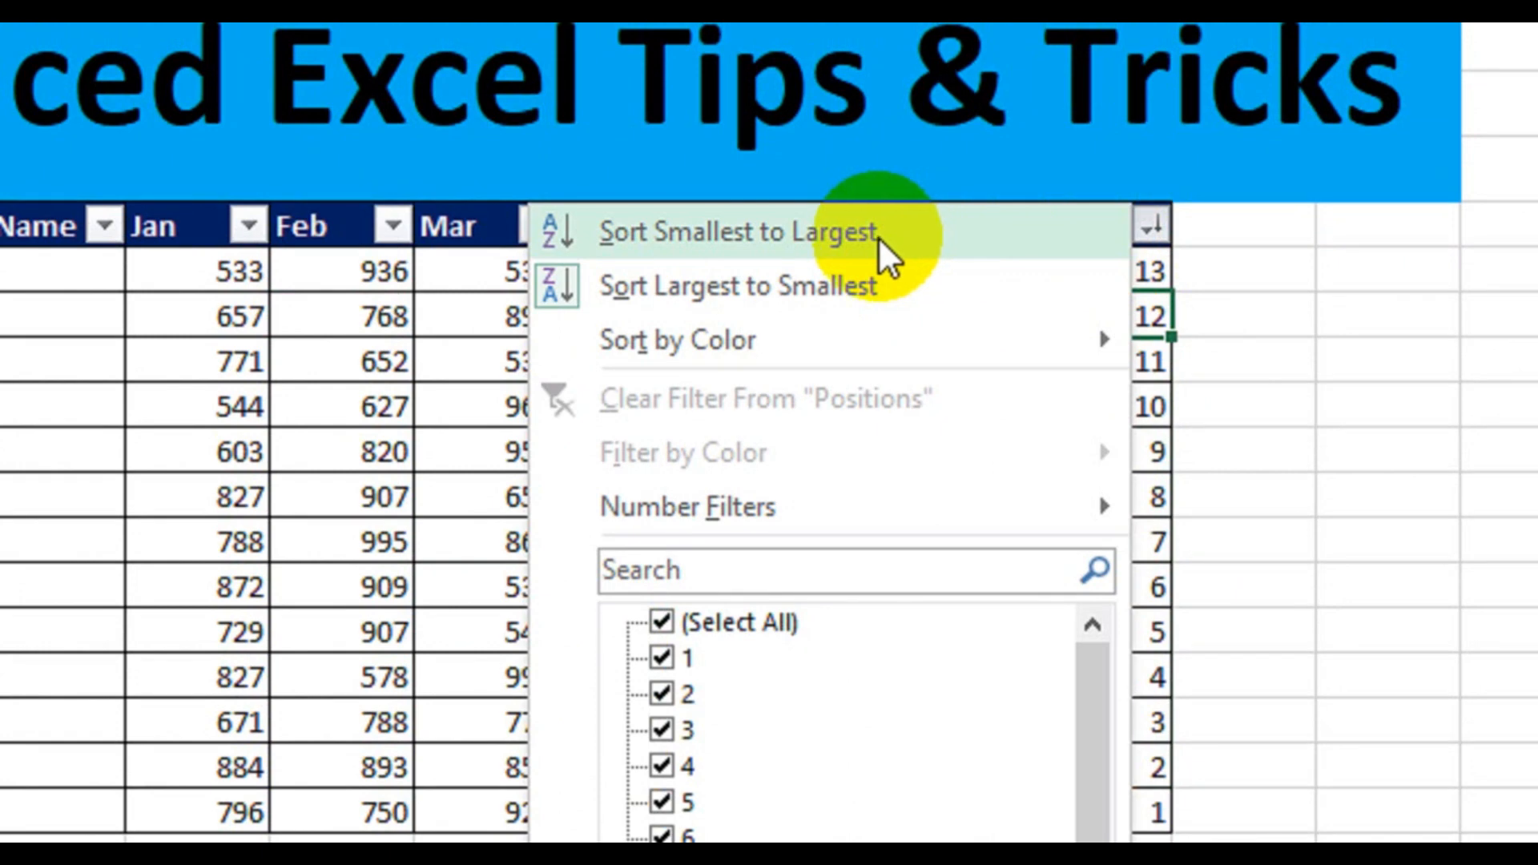
click(822, 231)
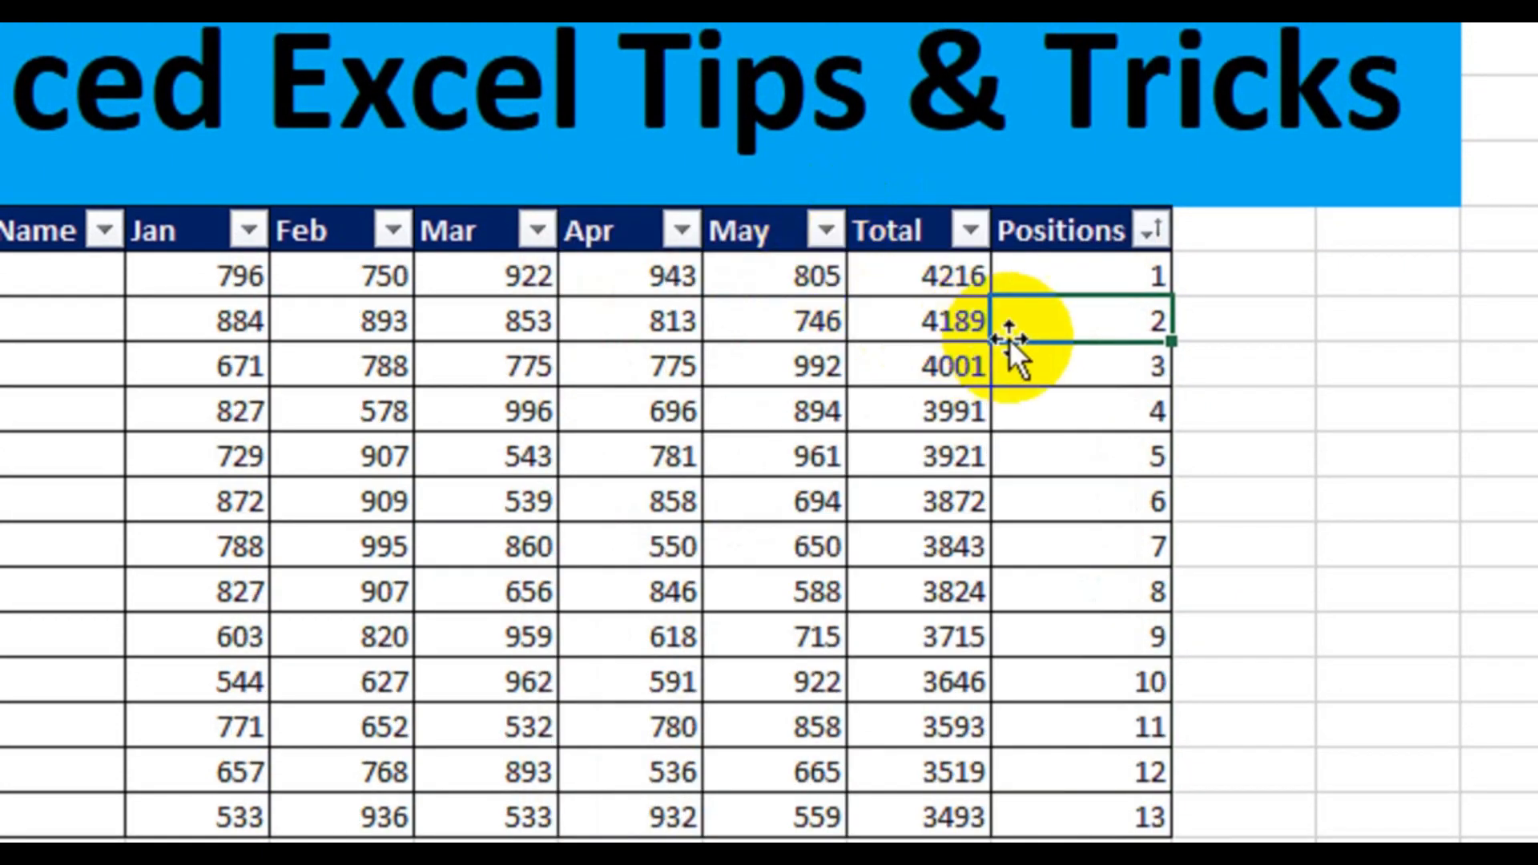